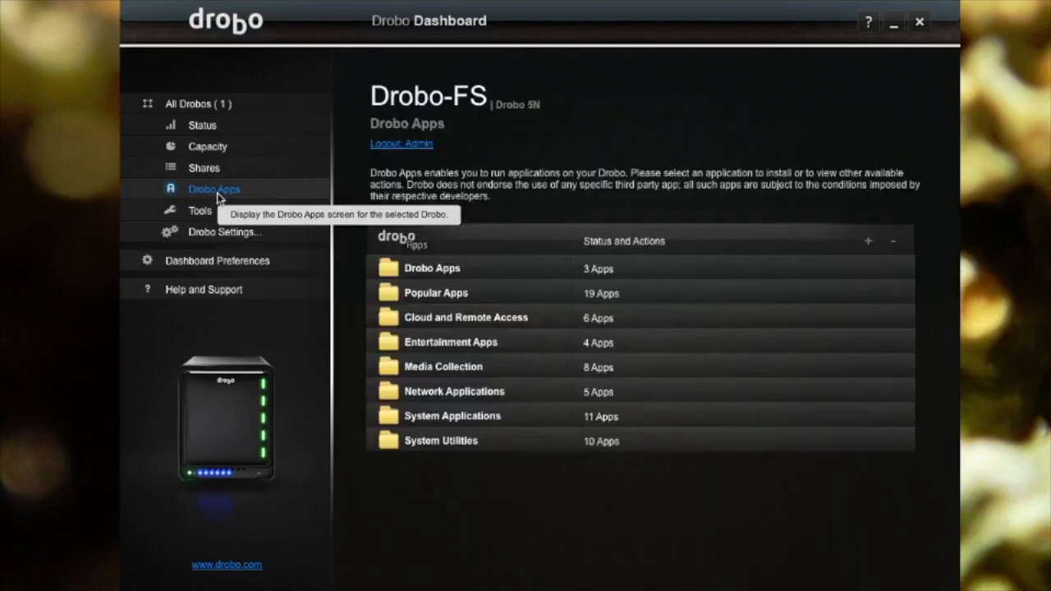
- Try installing WordPress from Popular Apps, then dismiss the install-failed Application Error
click(389, 294)
scroll(423, 361, down, 3)
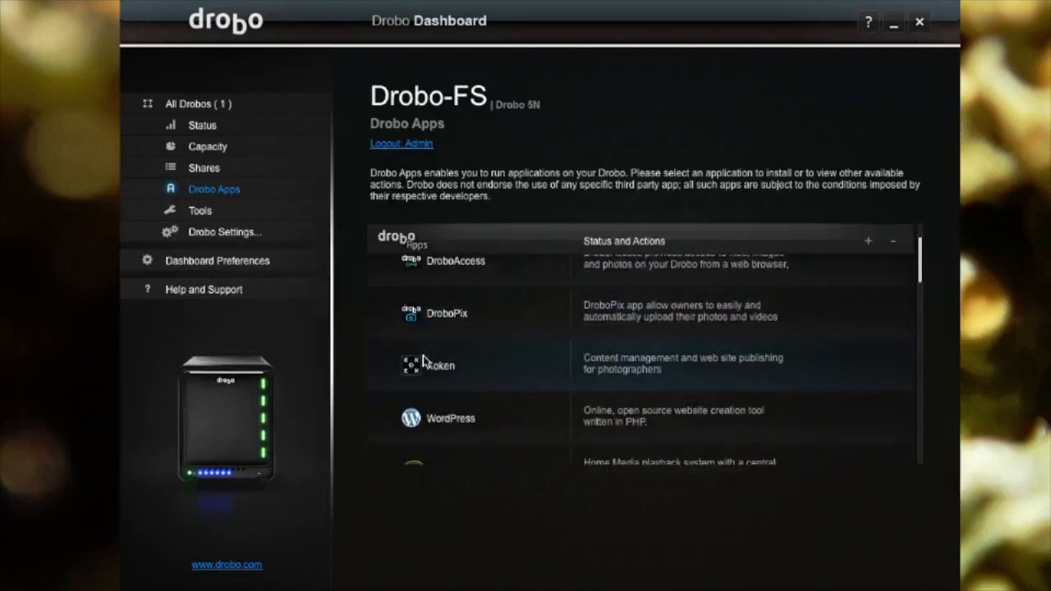
click(429, 385)
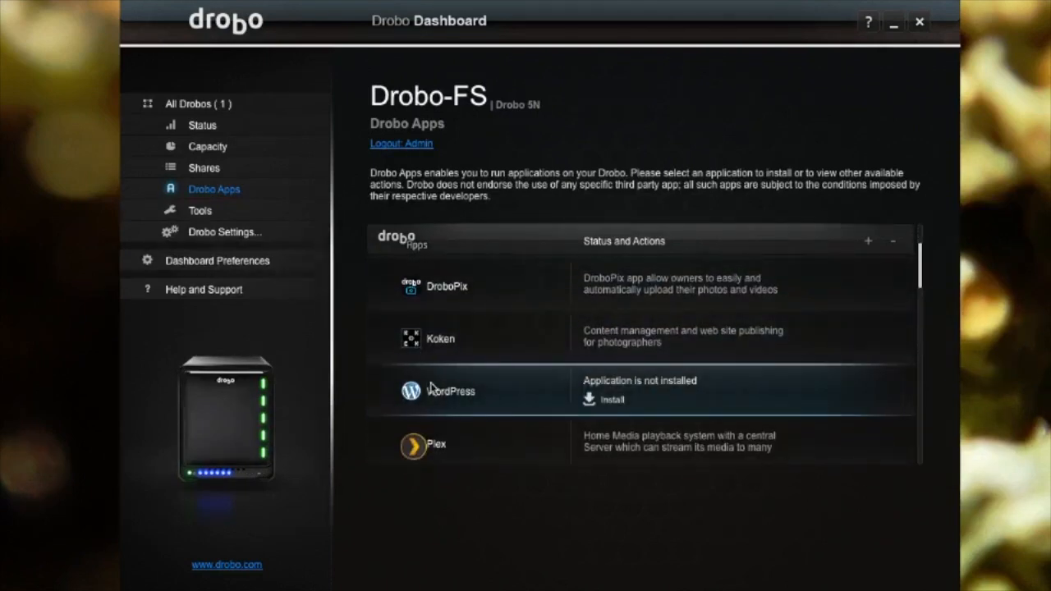
click(612, 401)
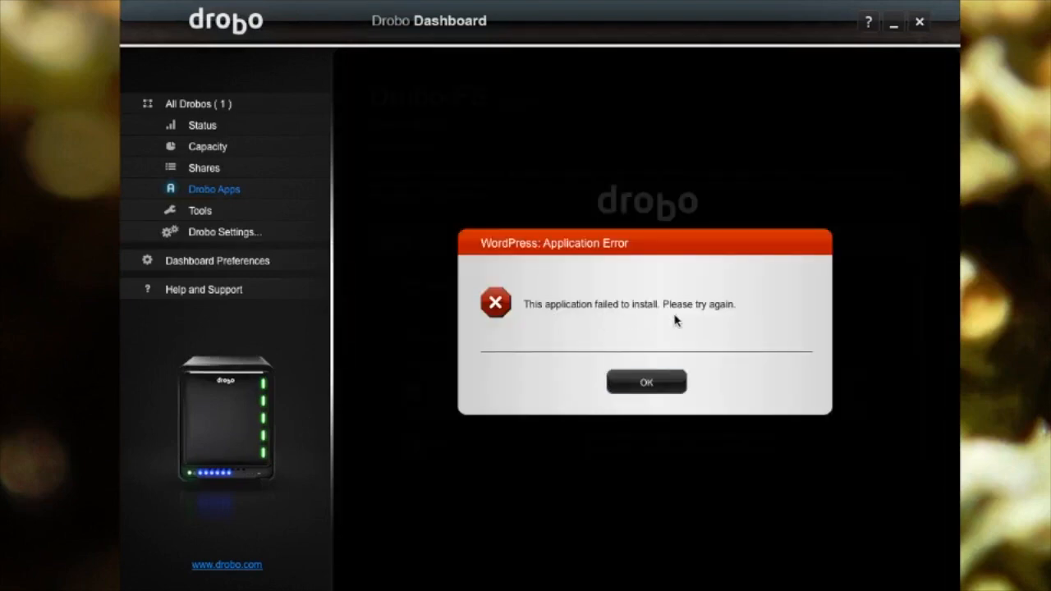
click(646, 383)
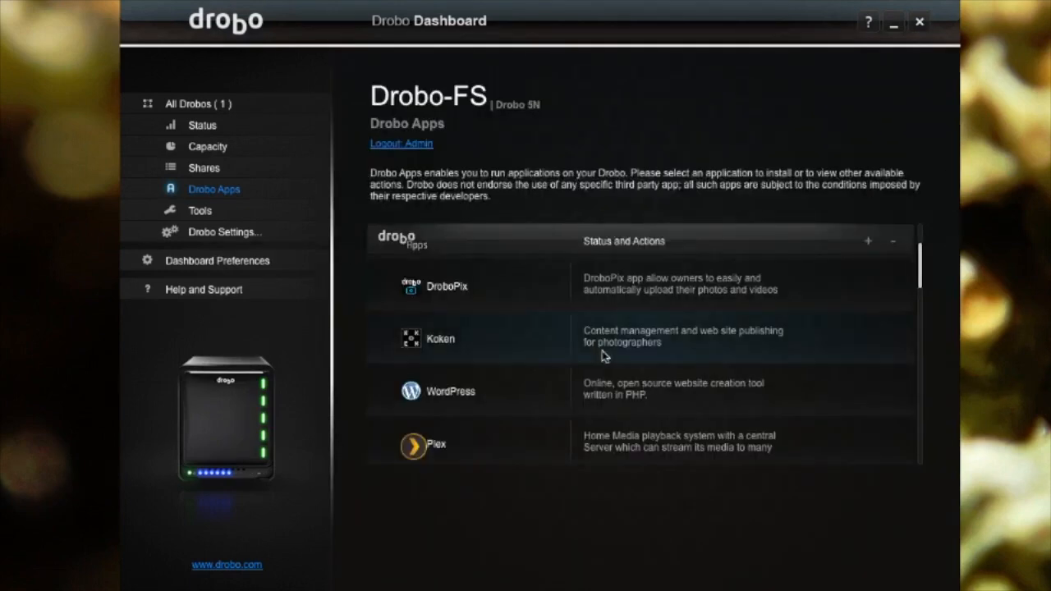
- Attempt to install MySQL and dismiss its install-failed error
scroll(579, 345, down, 3)
scroll(580, 346, down, 2)
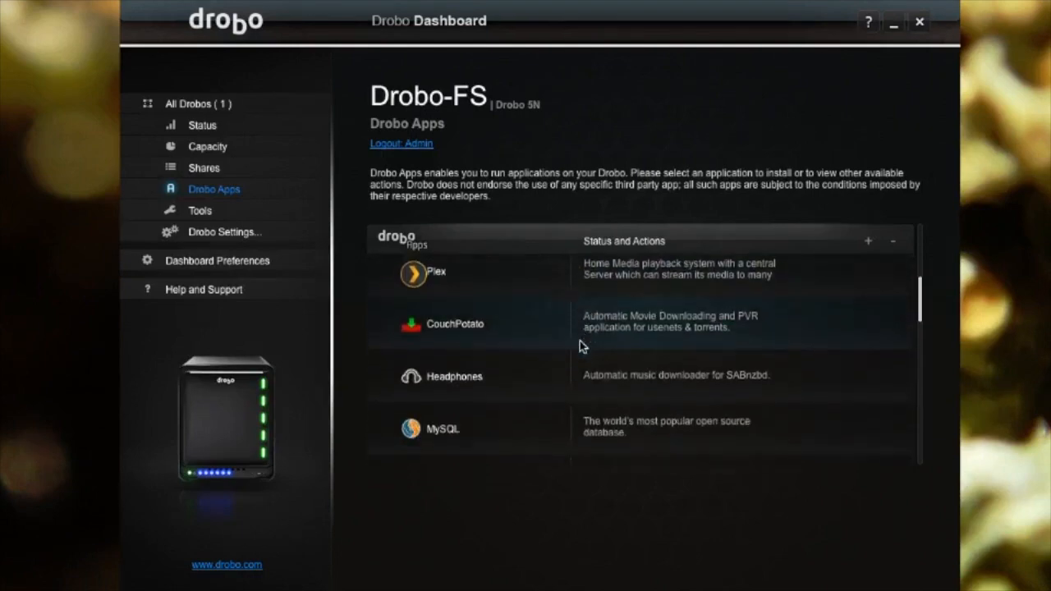
click(564, 404)
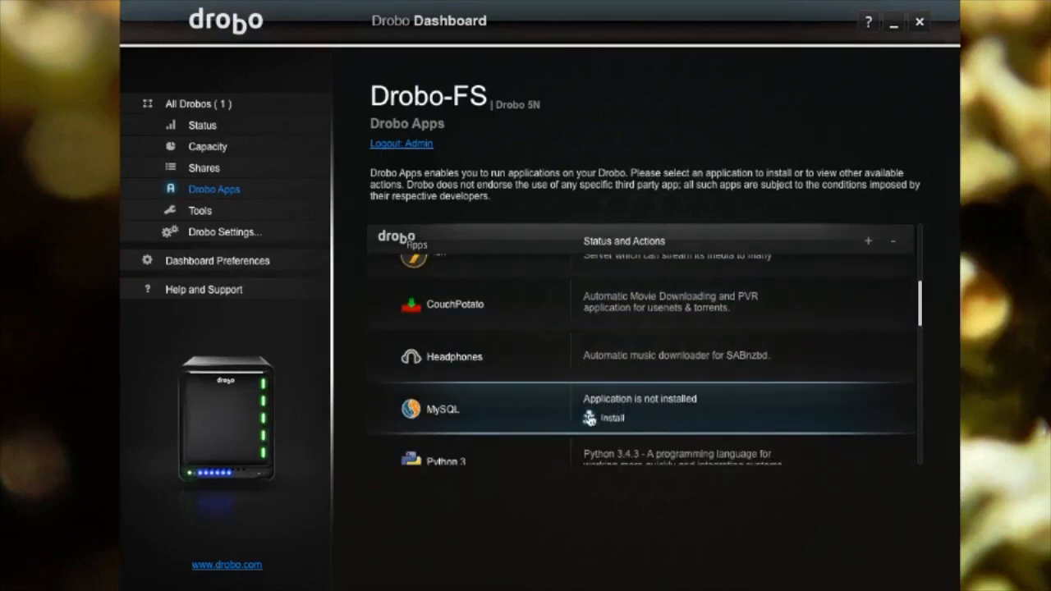
click(610, 420)
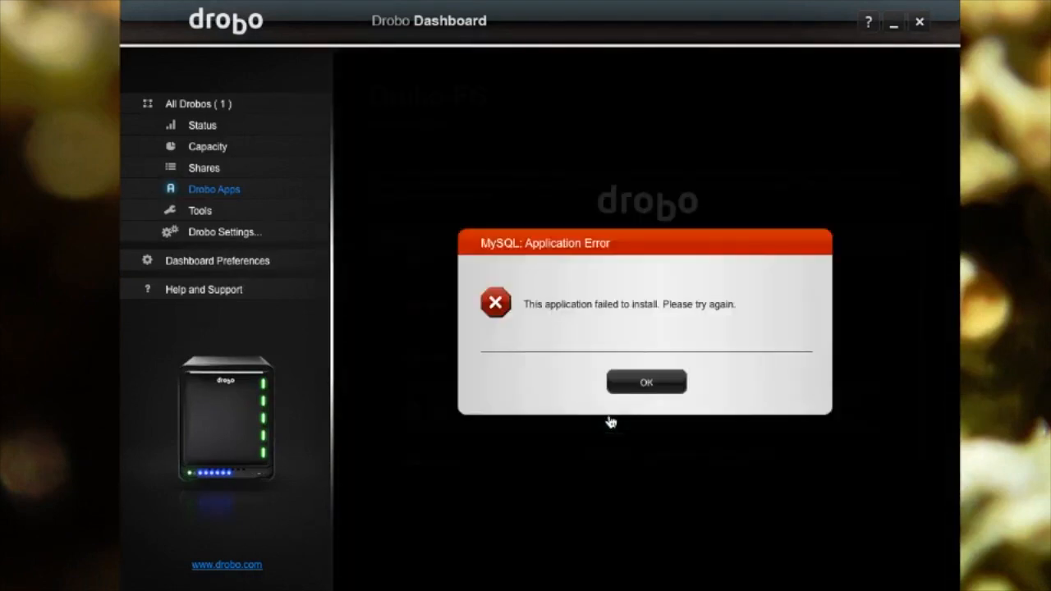
click(627, 383)
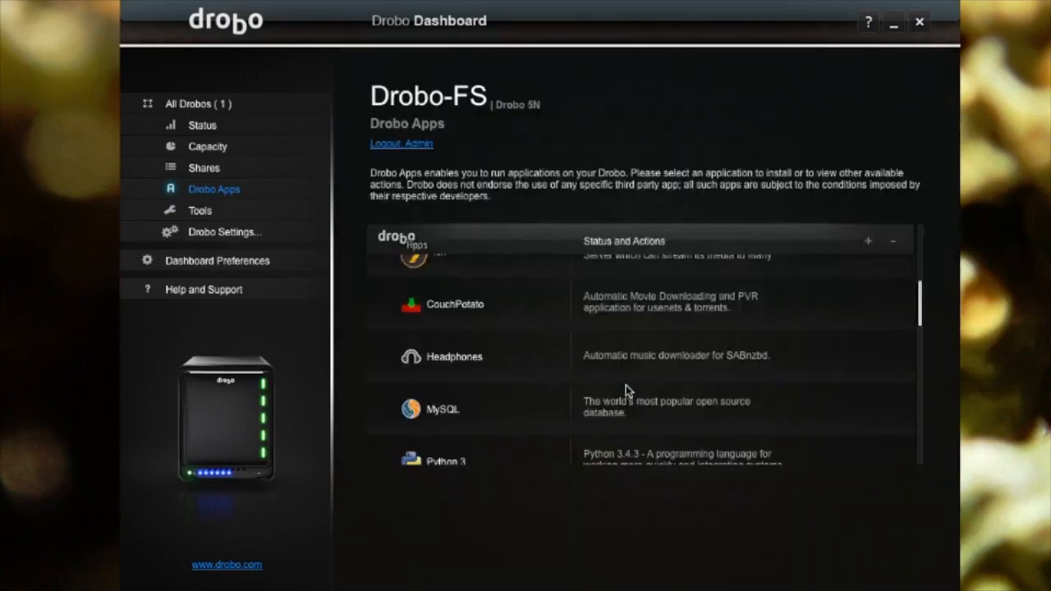
- Attempt to install Apache and dismiss its install-failed error
scroll(537, 393, down, 5)
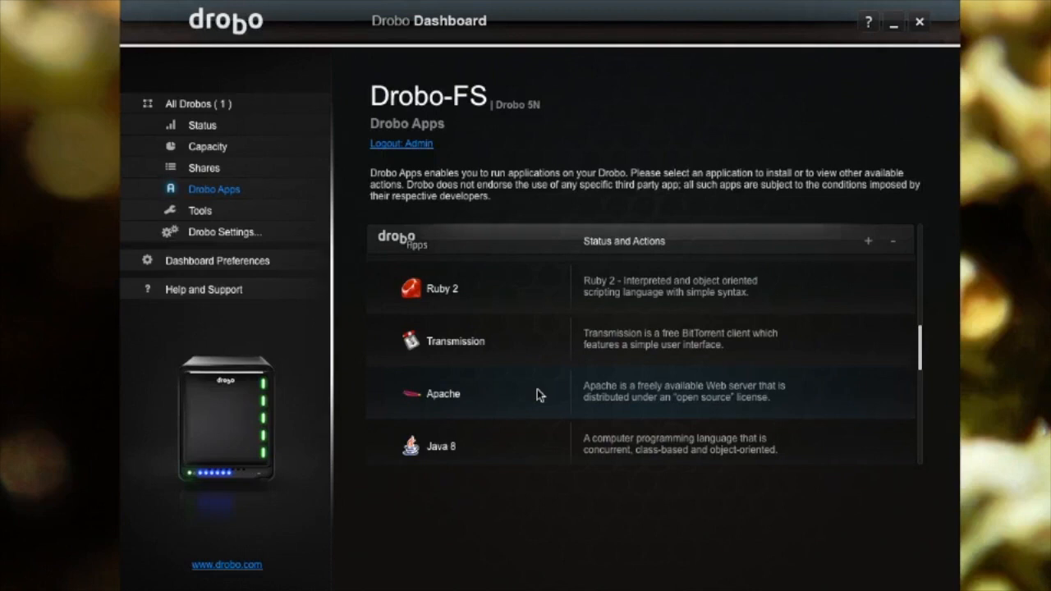
click(536, 391)
click(598, 407)
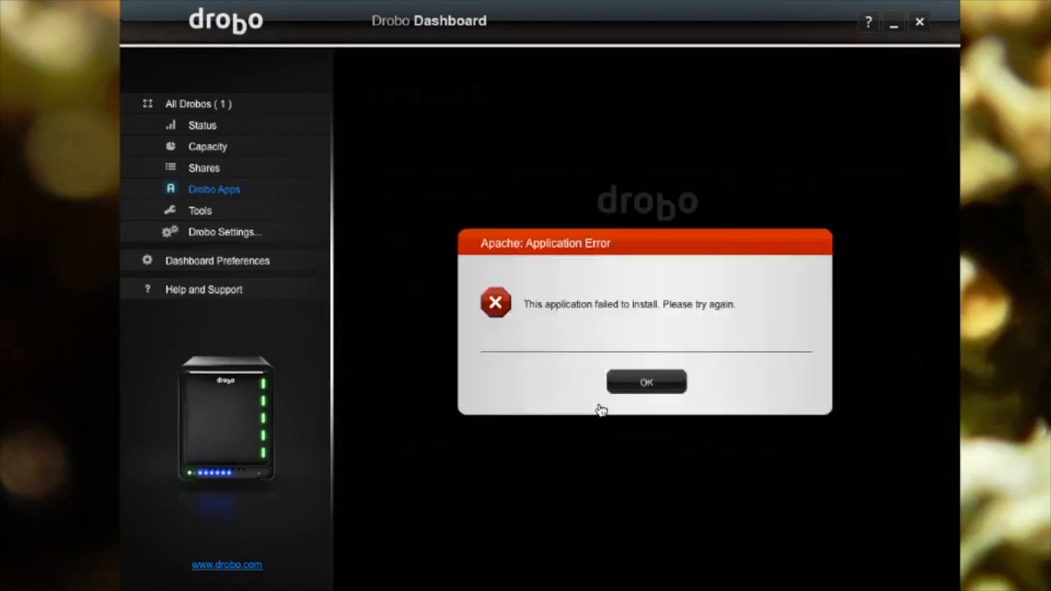
click(629, 382)
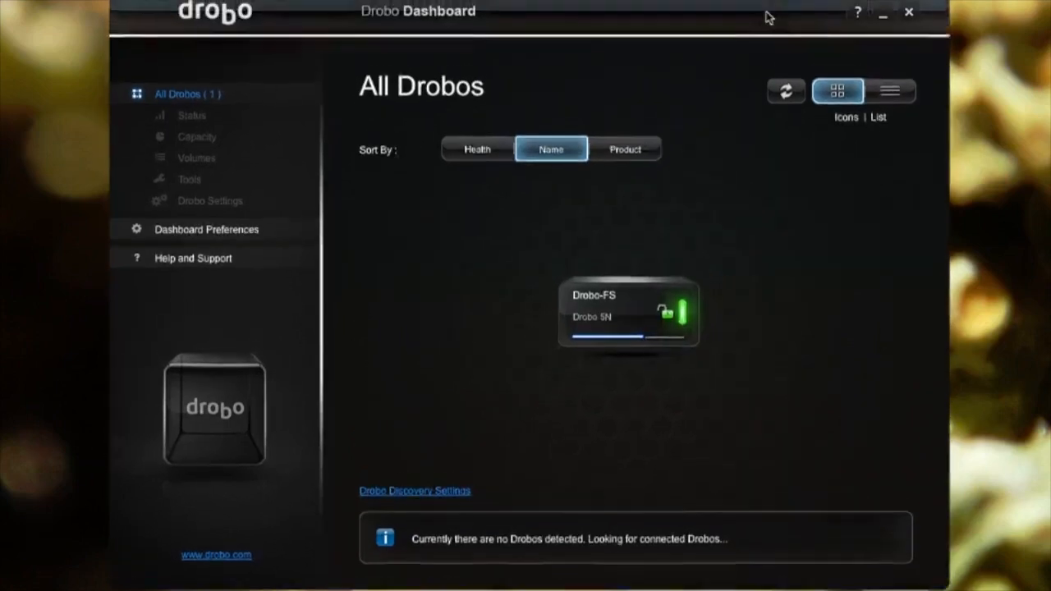
- From the Drobo-FS device page, install WordPress from Drobo Apps' Popular Apps list
click(639, 304)
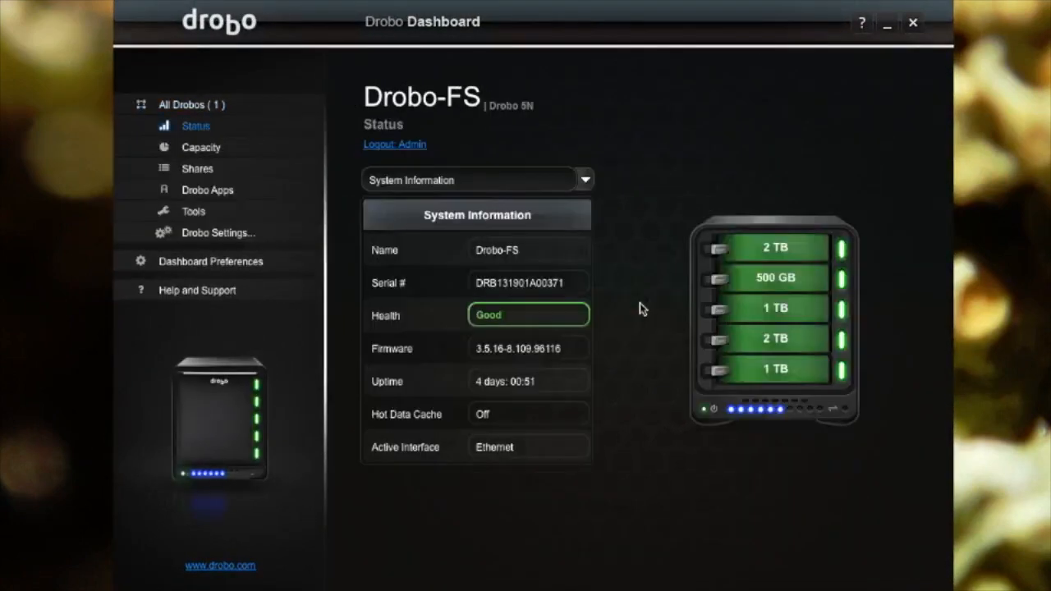
click(198, 190)
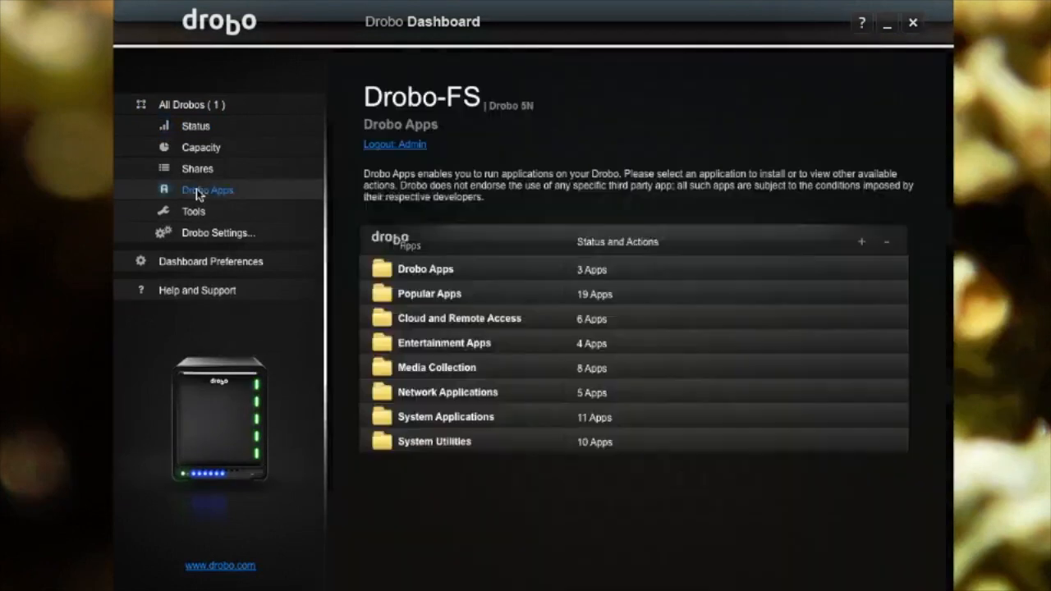
click(390, 297)
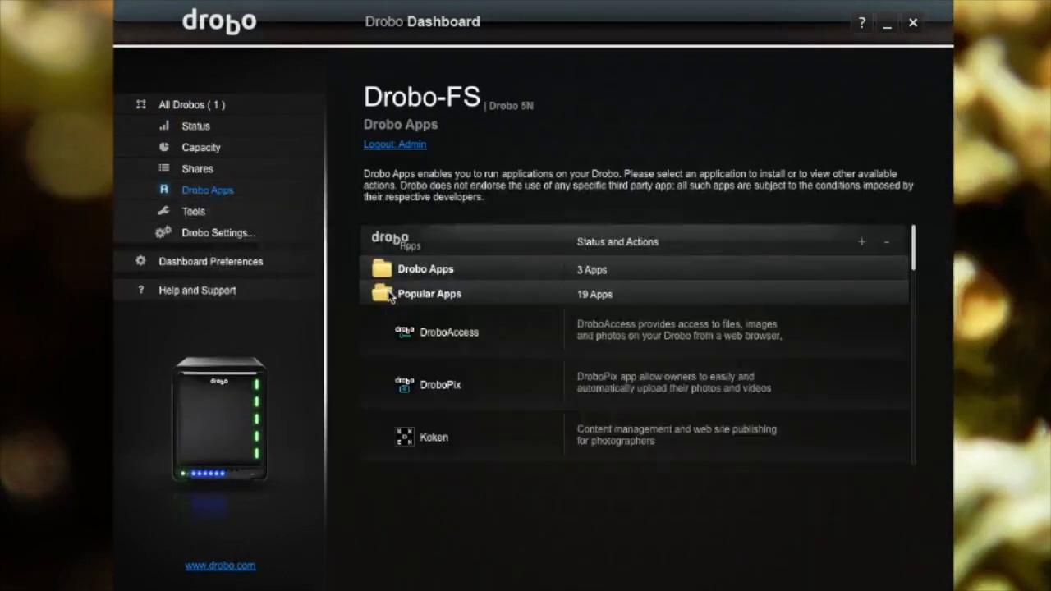
scroll(408, 345, down, 1)
scroll(408, 345, down, 1)
click(424, 387)
click(605, 398)
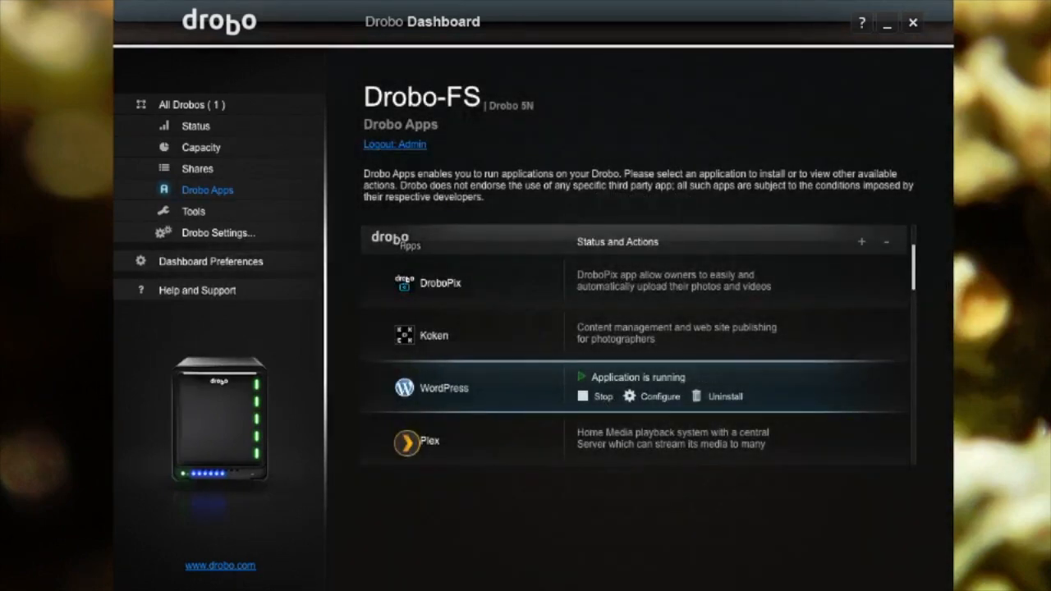
- Open Configure for the running WordPress app to show its Getting Started page
click(596, 498)
click(584, 396)
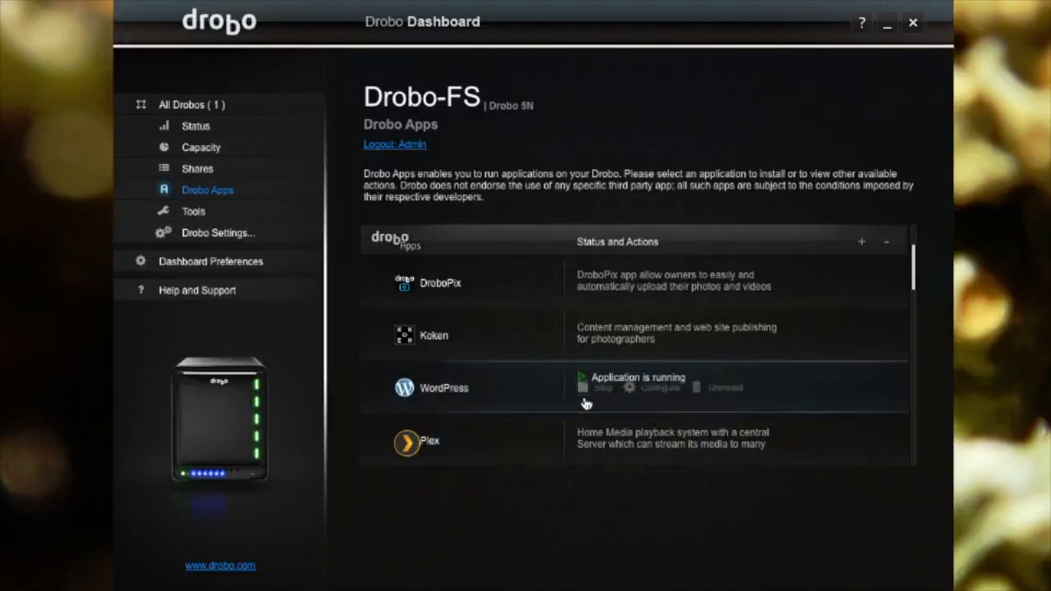
click(653, 396)
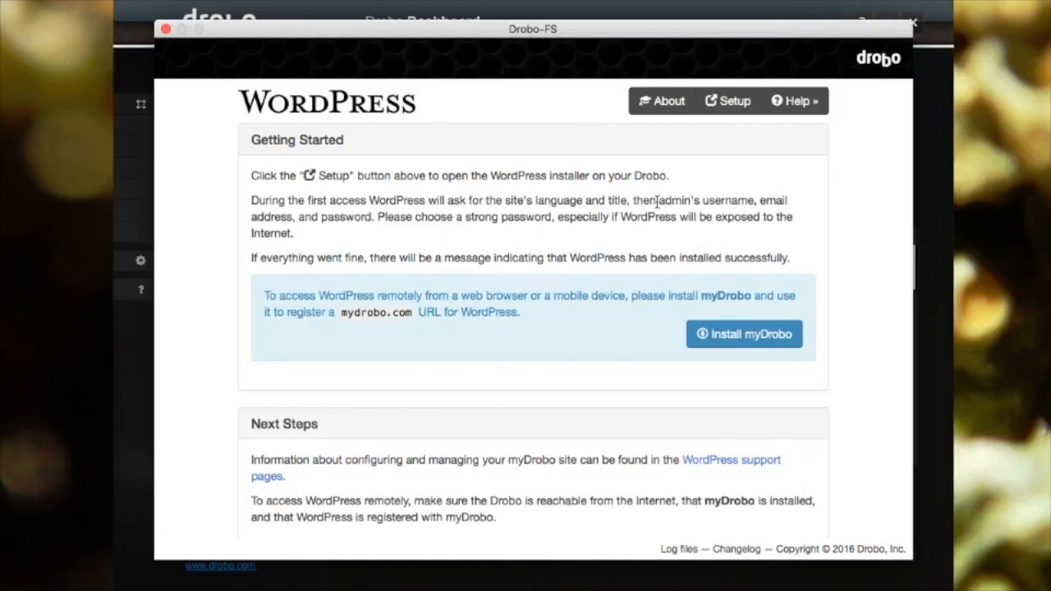
- Launch the WordPress setup and continue with English (United States) as the language
click(721, 105)
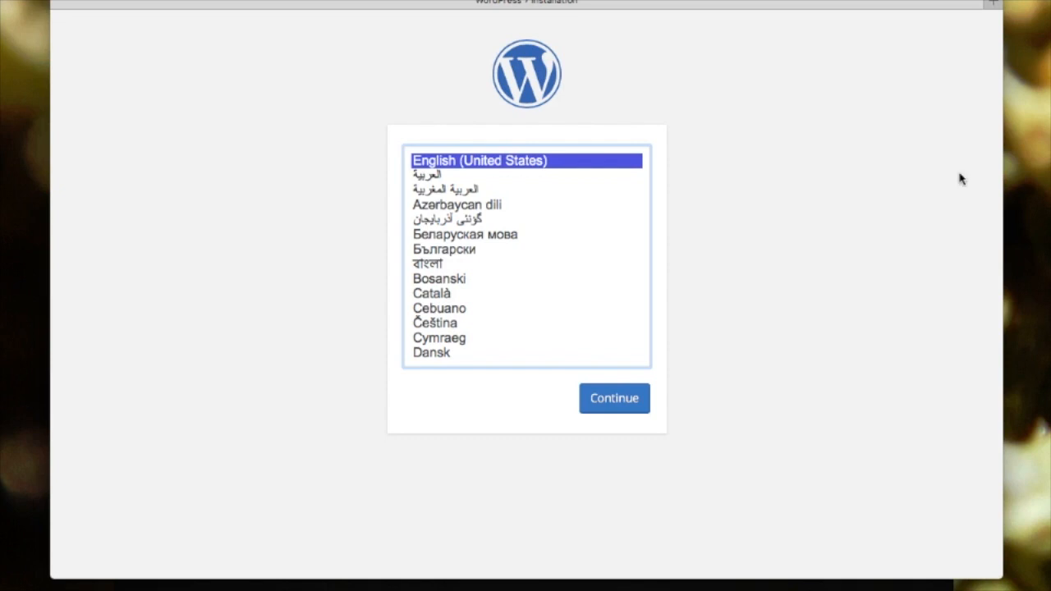
click(603, 400)
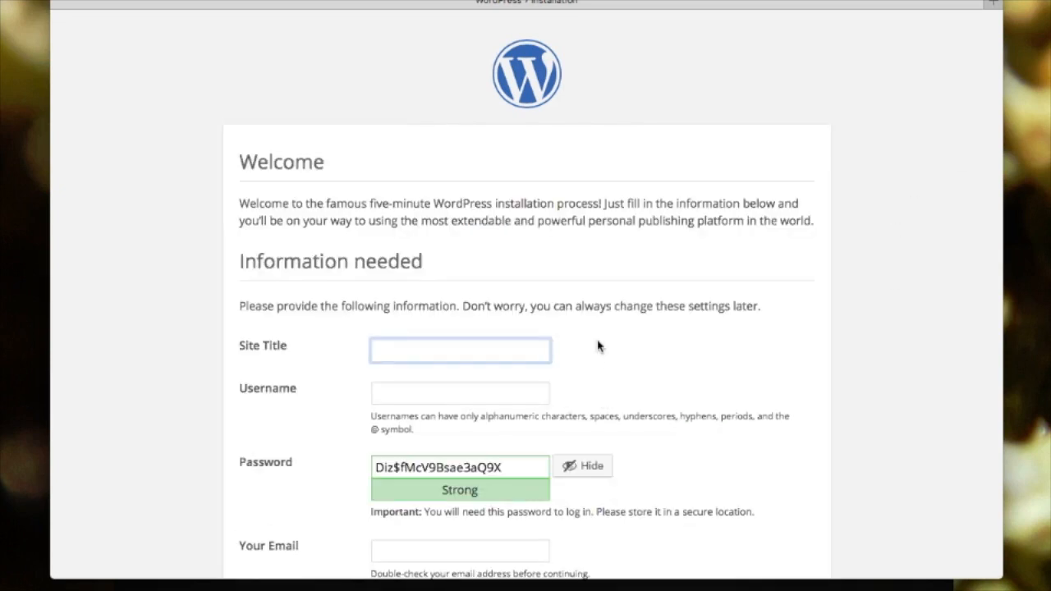
- Enter site title 'My Test Site' and username admin, keeping the generated password
scroll(600, 355, down, 1)
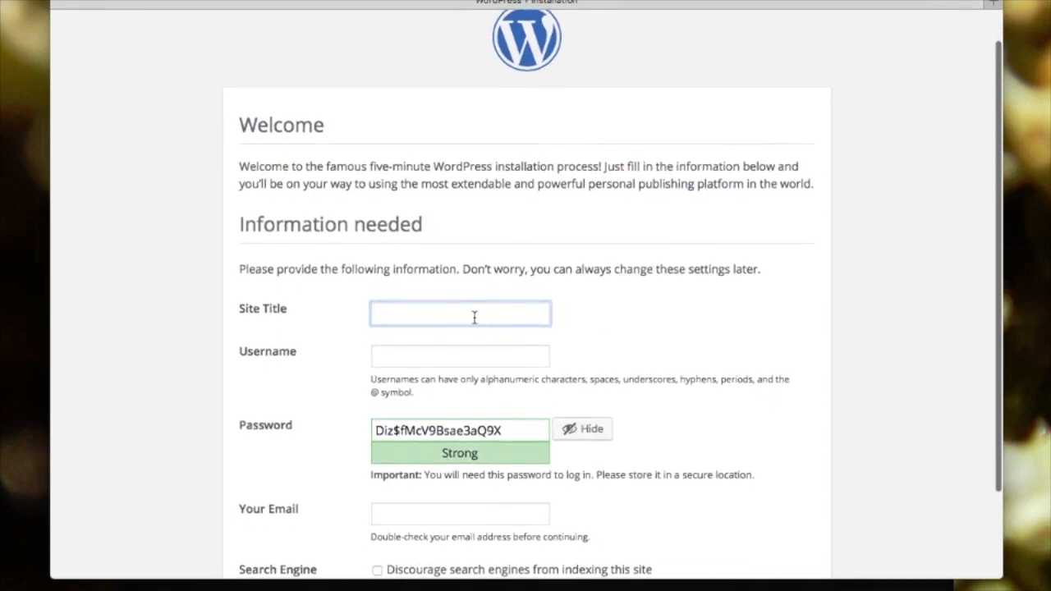
text(My Test Site)
key(Tab)
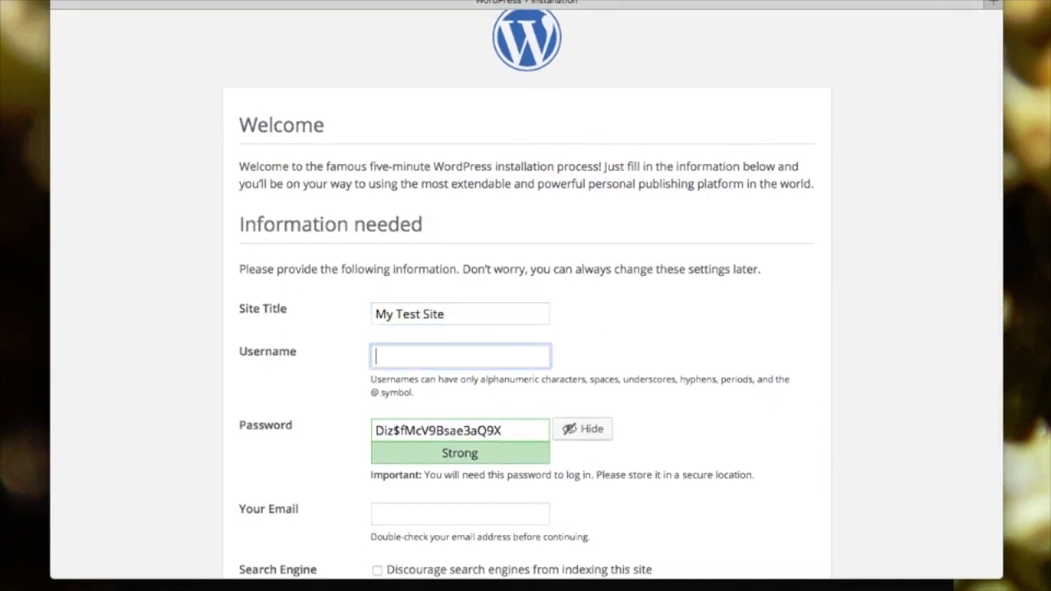
text(micah)
key(BackSpace)
key(BackSpace)
key(BackSpace)
key(BackSpace)
key(BackSpace)
text(admin)
key(Tab)
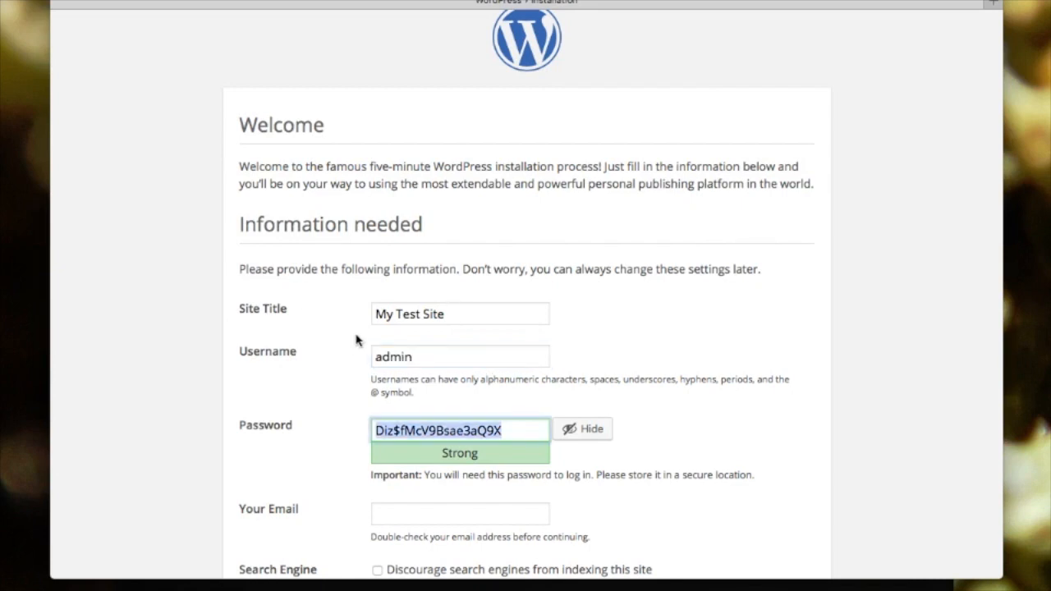
- Fill in the admin's e-mail address and run Install WordPress
scroll(354, 344, down, 3)
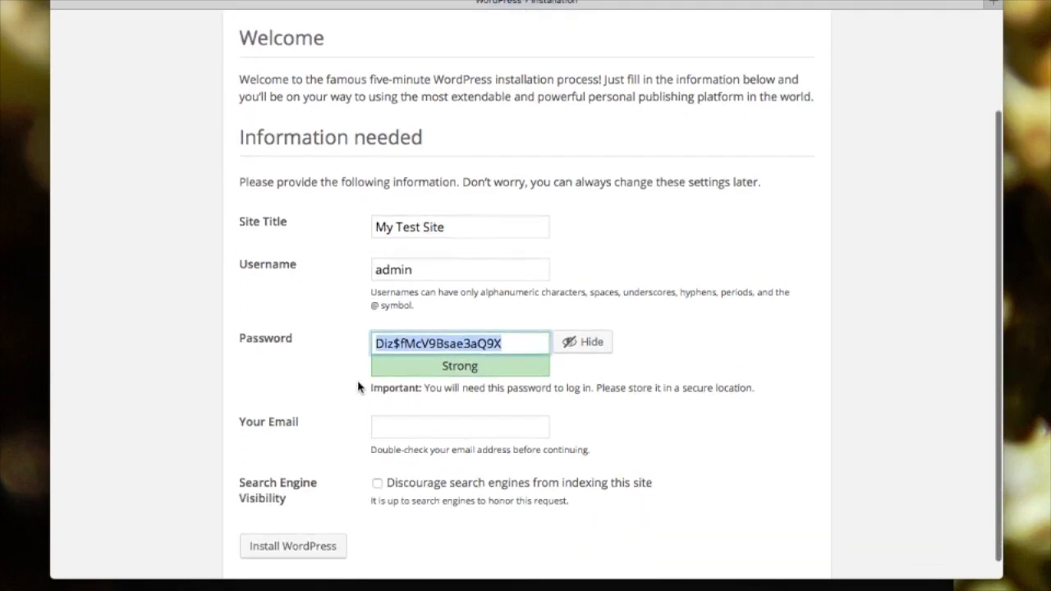
click(459, 427)
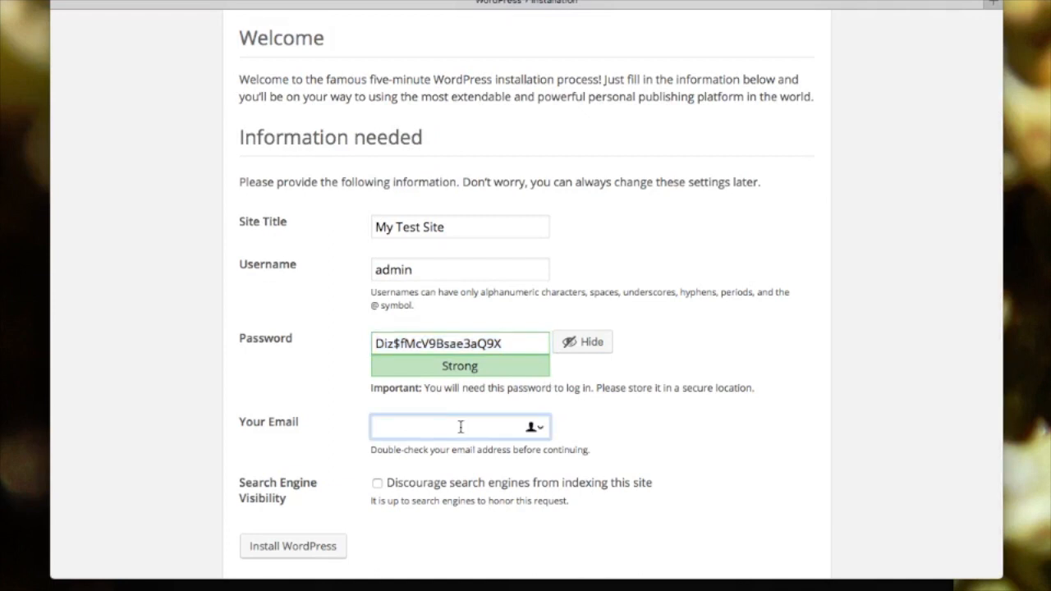
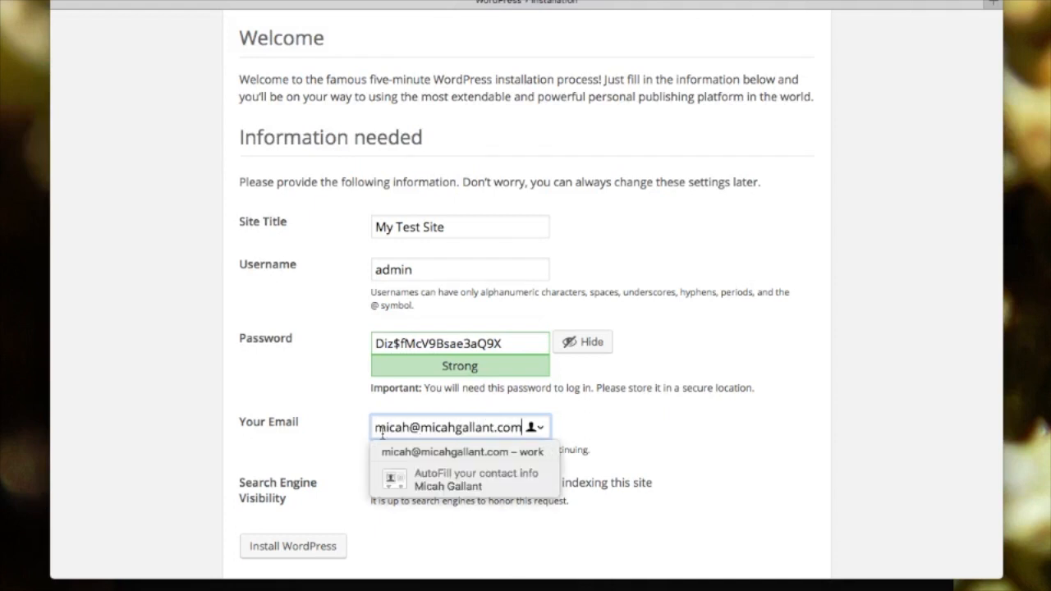
click(260, 444)
scroll(291, 550, down, 1)
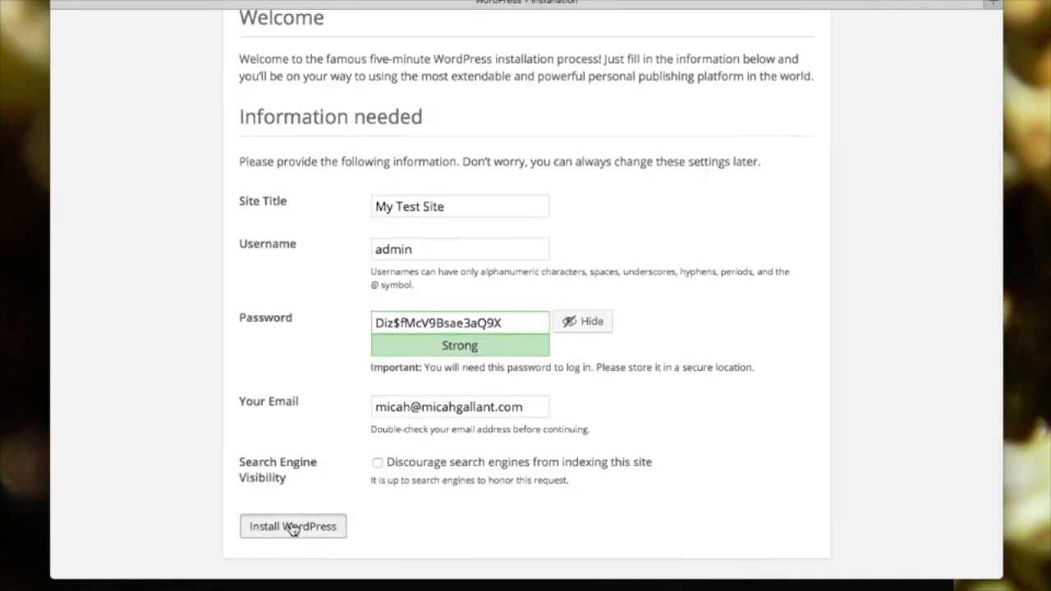
click(292, 527)
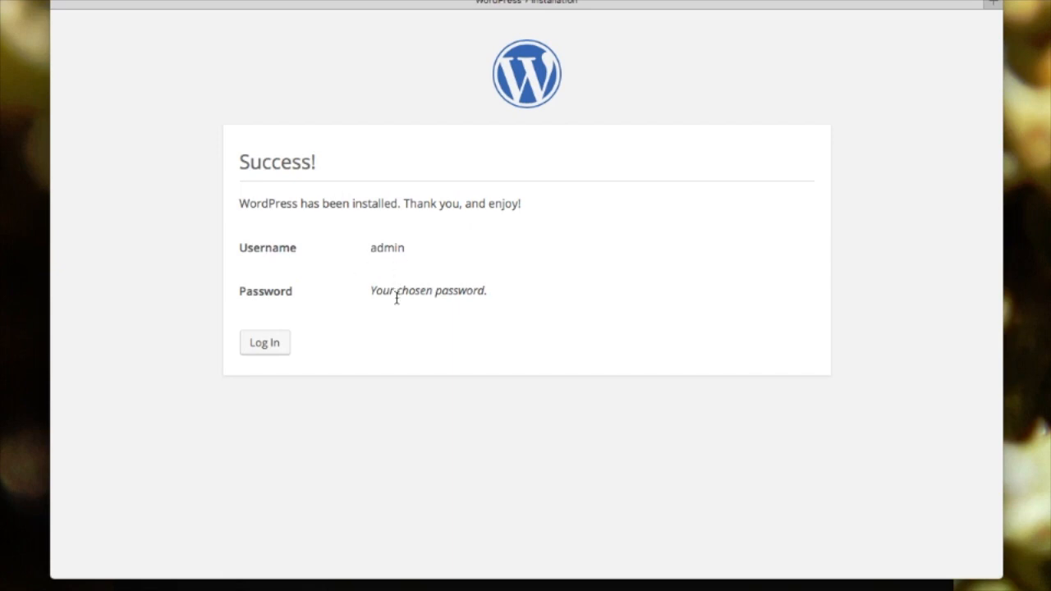
- Go to the WordPress login page and sign in as admin
click(261, 343)
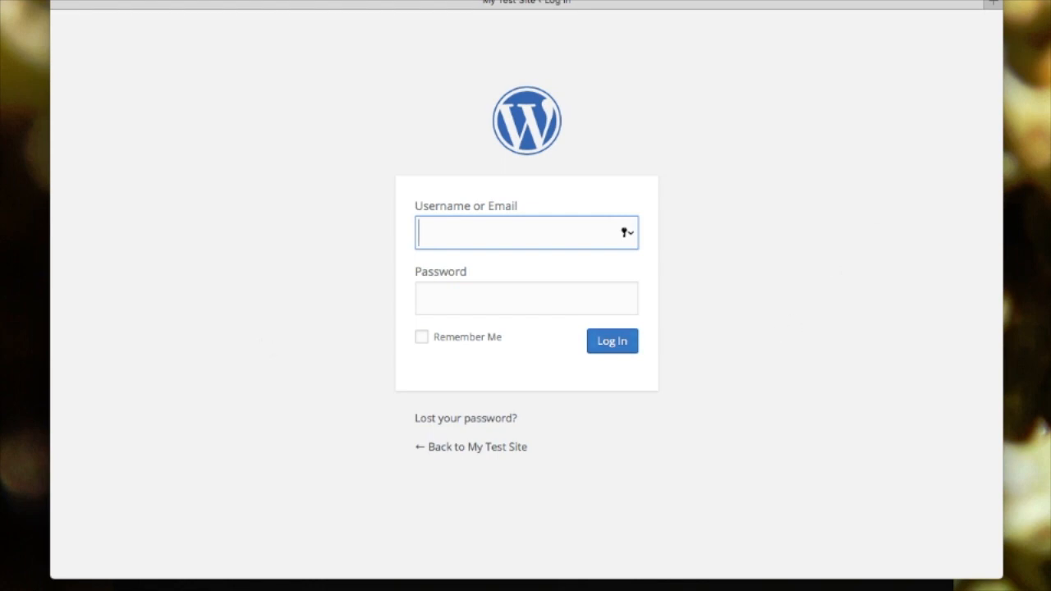
key(super+Tab)
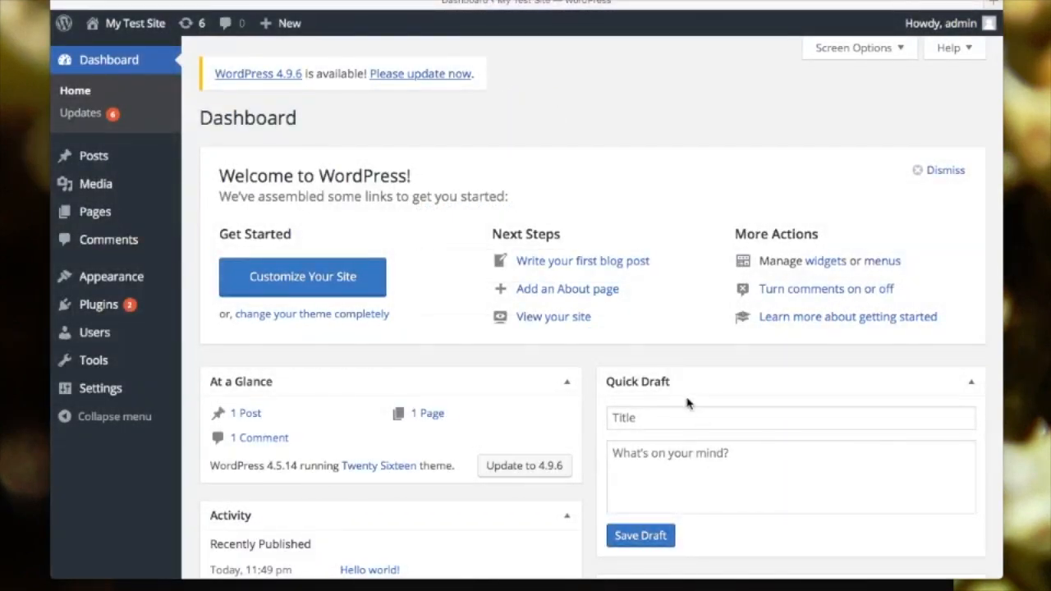
- Browse the empty Media Library and installed Themes, then open Settings > General
scroll(140, 120, down, 3)
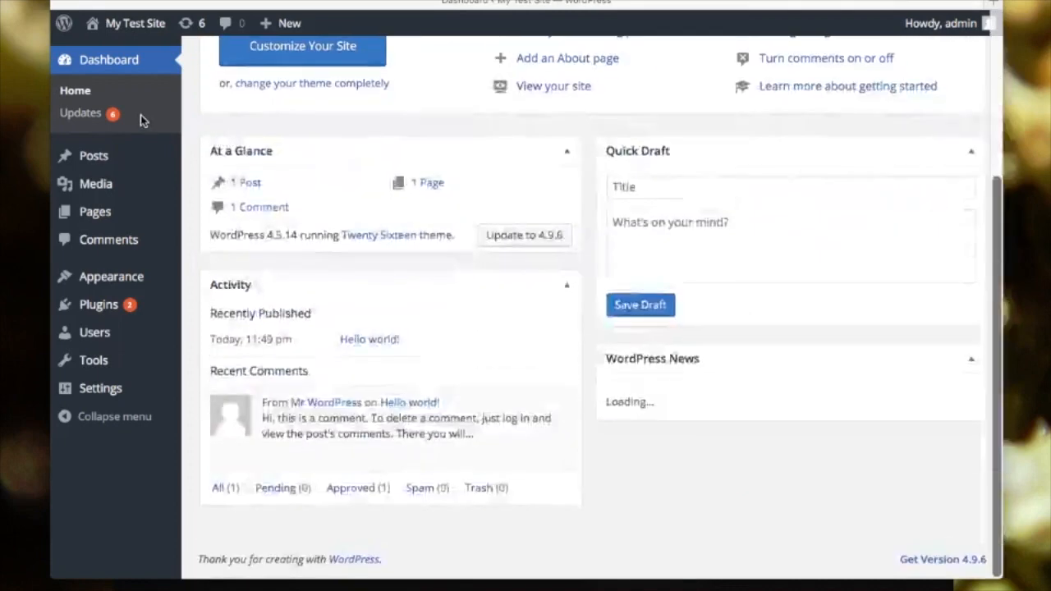
scroll(141, 119, up, 2)
scroll(141, 115, up, 1)
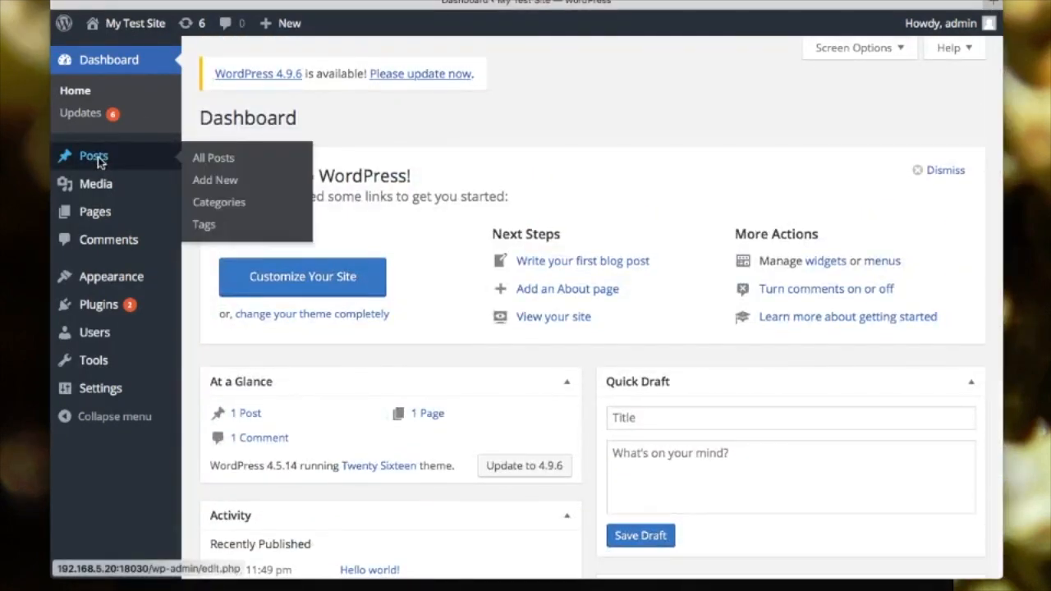
mouse_move(96, 185)
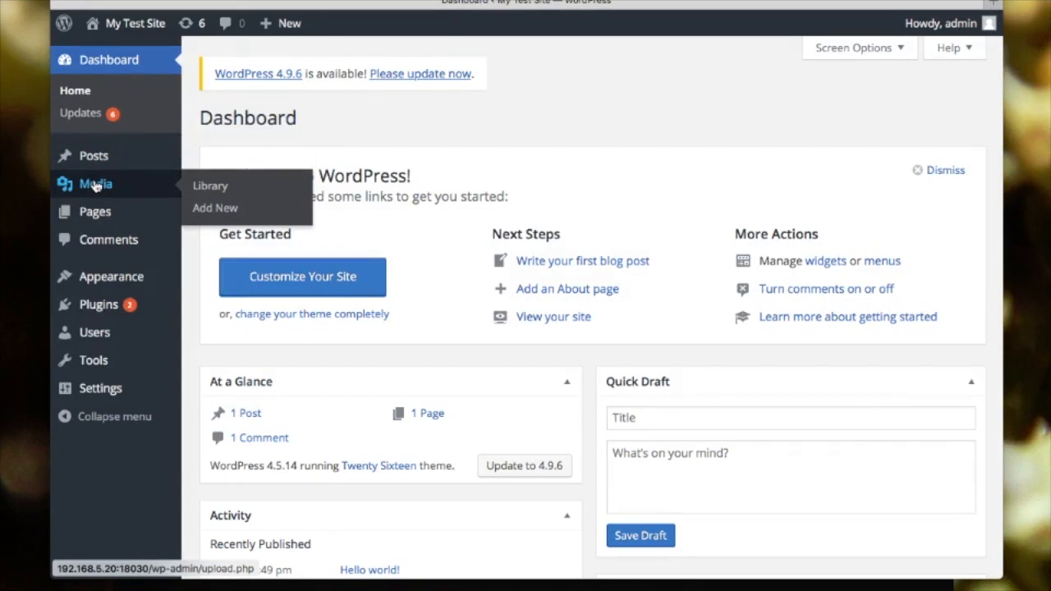
click(96, 185)
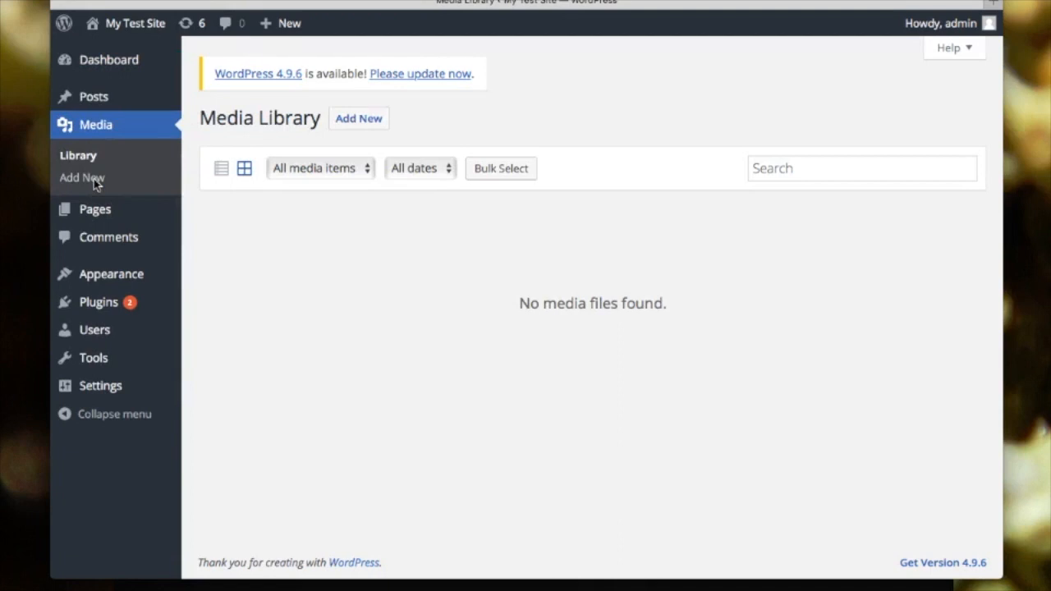
click(87, 275)
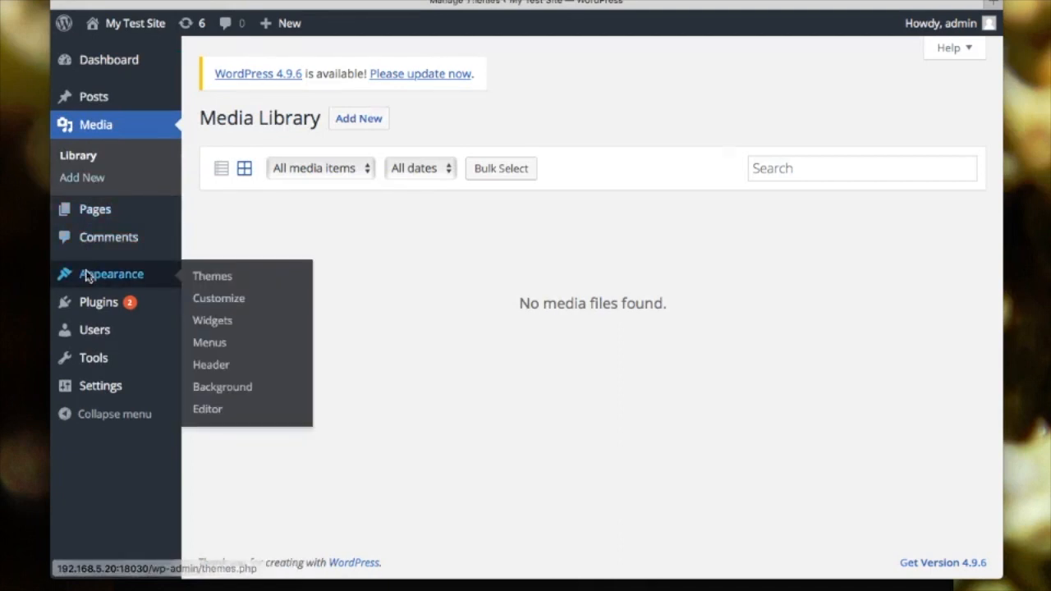
scroll(86, 274, down, 1)
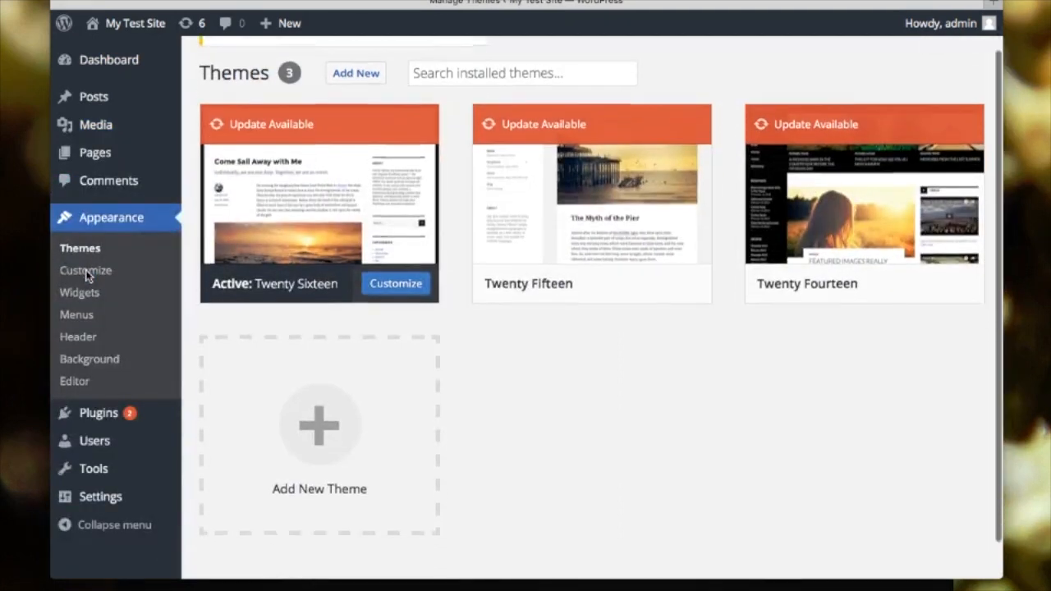
click(93, 499)
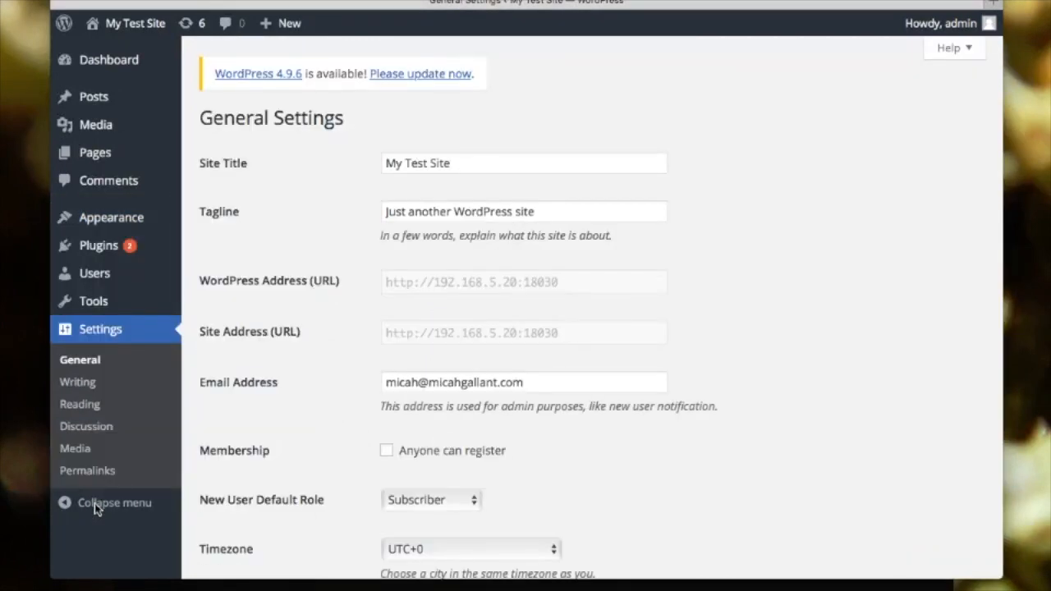
- Highlight the WordPress Address and Site Address URLs in General Settings
drag(397, 289, 545, 289)
drag(426, 335, 558, 335)
scroll(390, 335, down, 8)
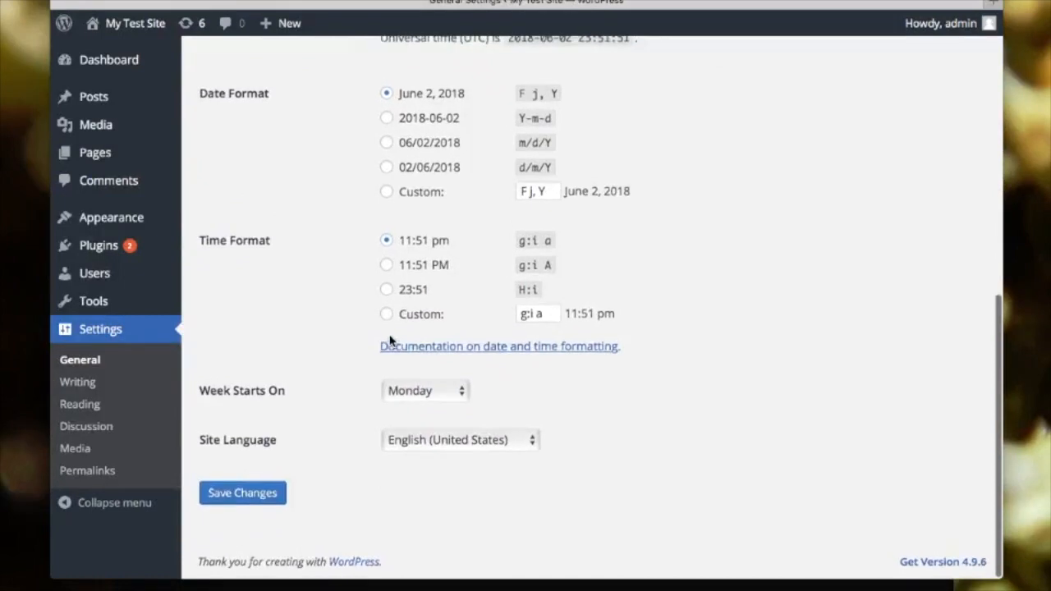
scroll(390, 338, up, 5)
scroll(389, 335, up, 3)
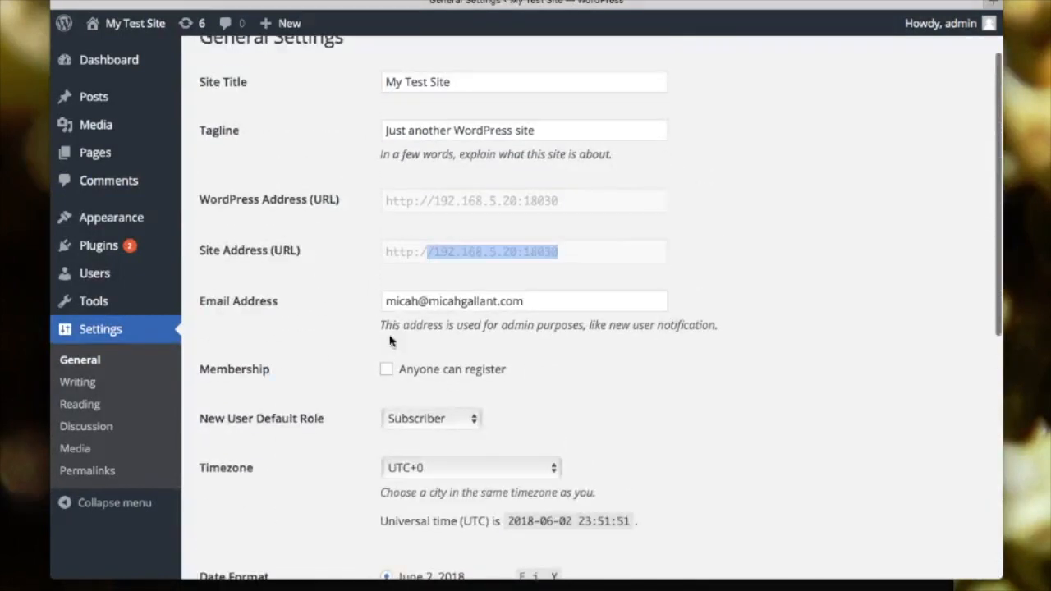
scroll(391, 340, up, 1)
scroll(390, 339, up, 2)
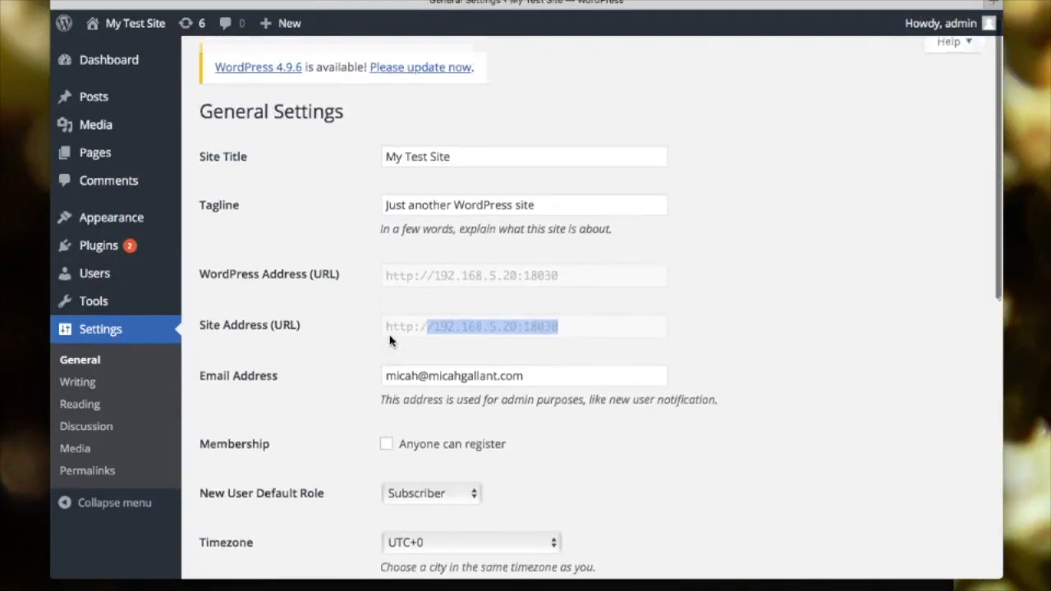
- Look over the Tools, Users and Themes pages, then return to the Dashboard
click(94, 303)
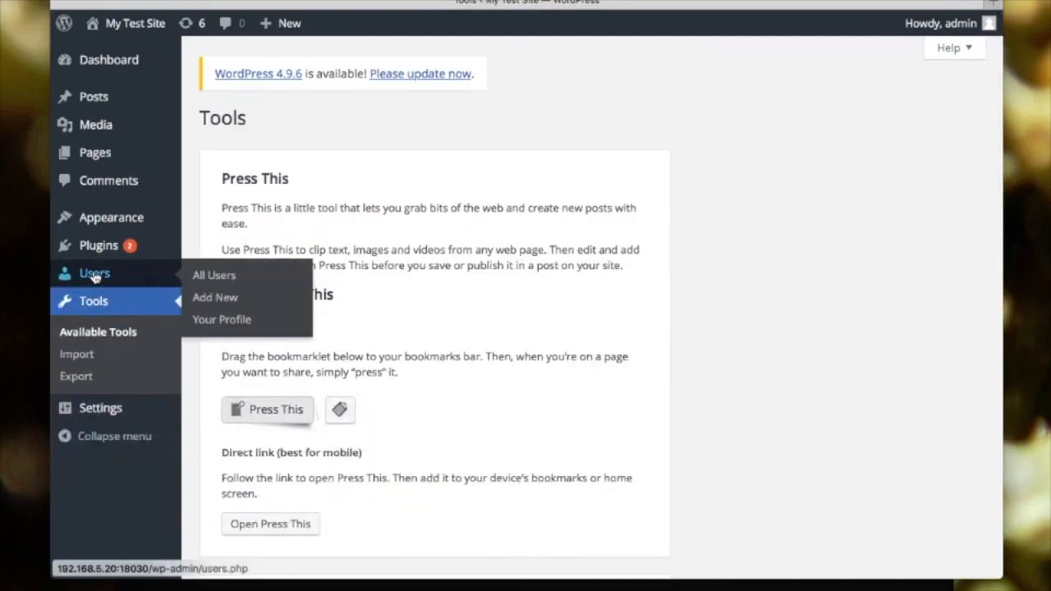
click(94, 275)
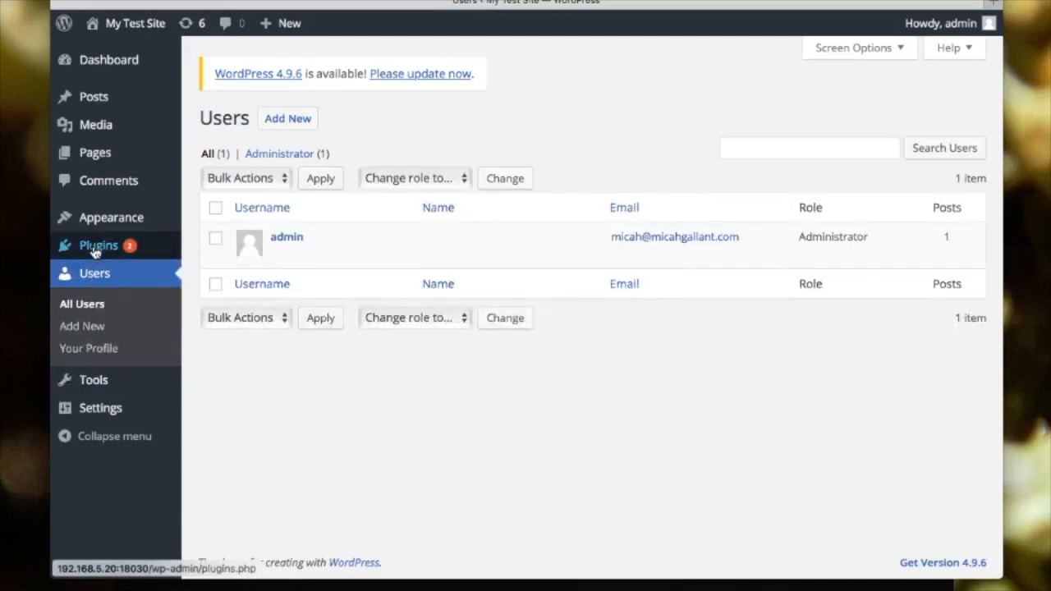
click(94, 216)
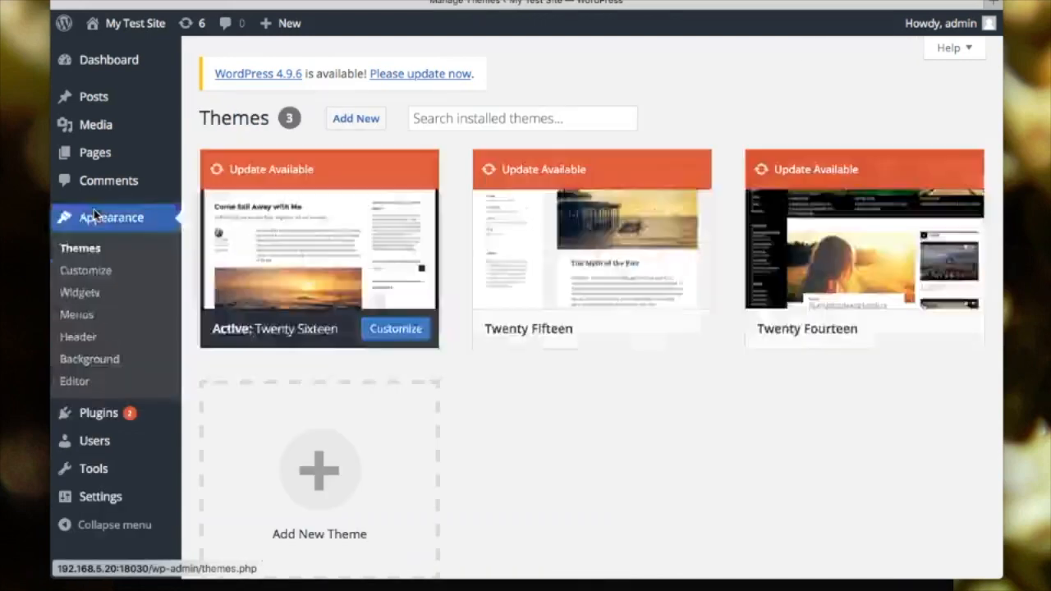
click(107, 68)
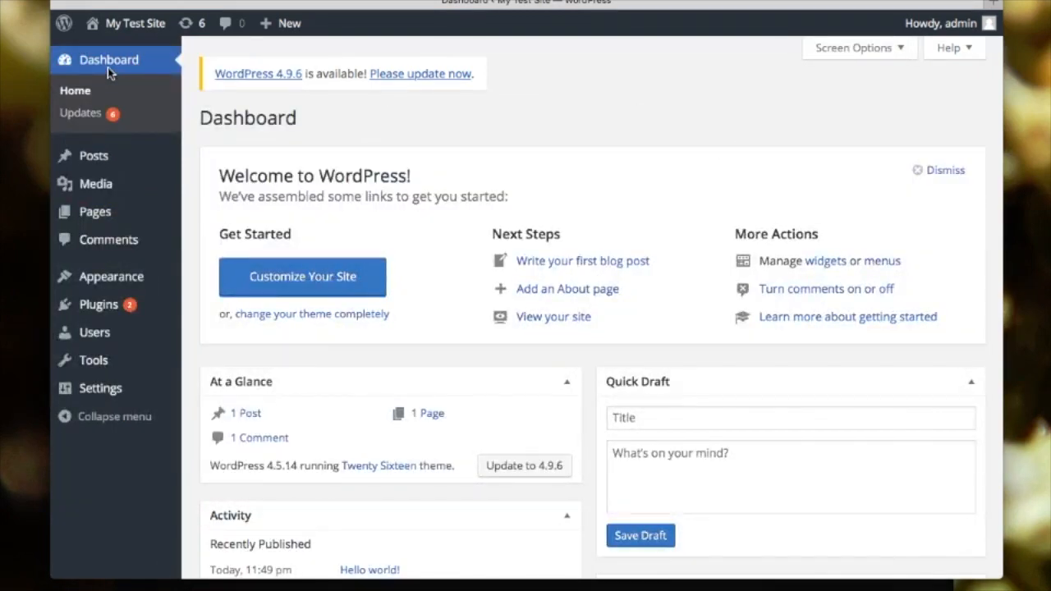
- Write a new post titled 'Test Post' with body text 'Post'
scroll(217, 163, down, 5)
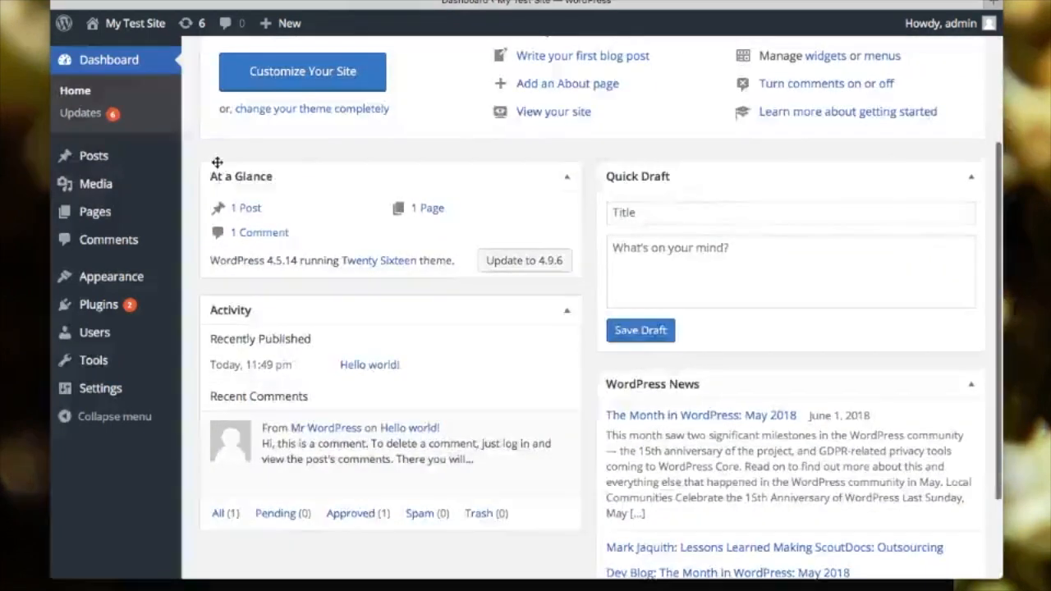
scroll(217, 163, down, 3)
scroll(217, 164, up, 8)
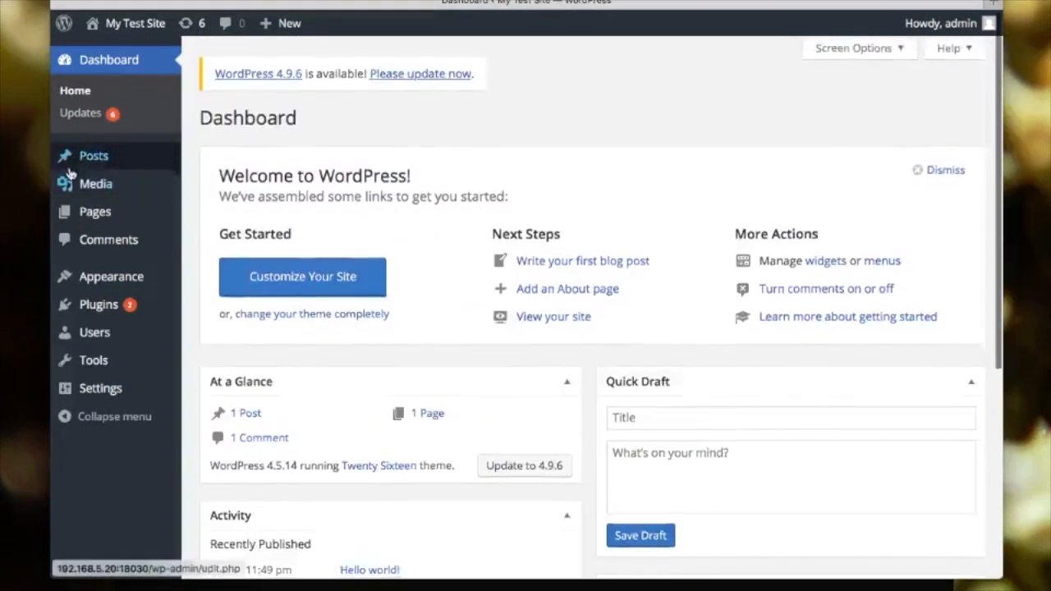
mouse_move(86, 160)
click(211, 186)
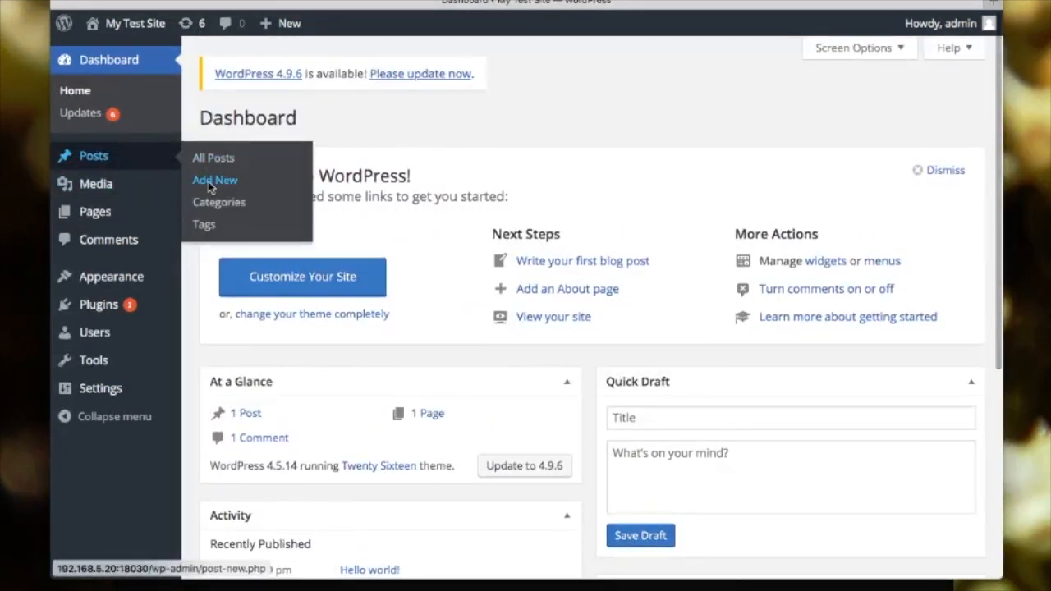
click(285, 145)
text(Tes)
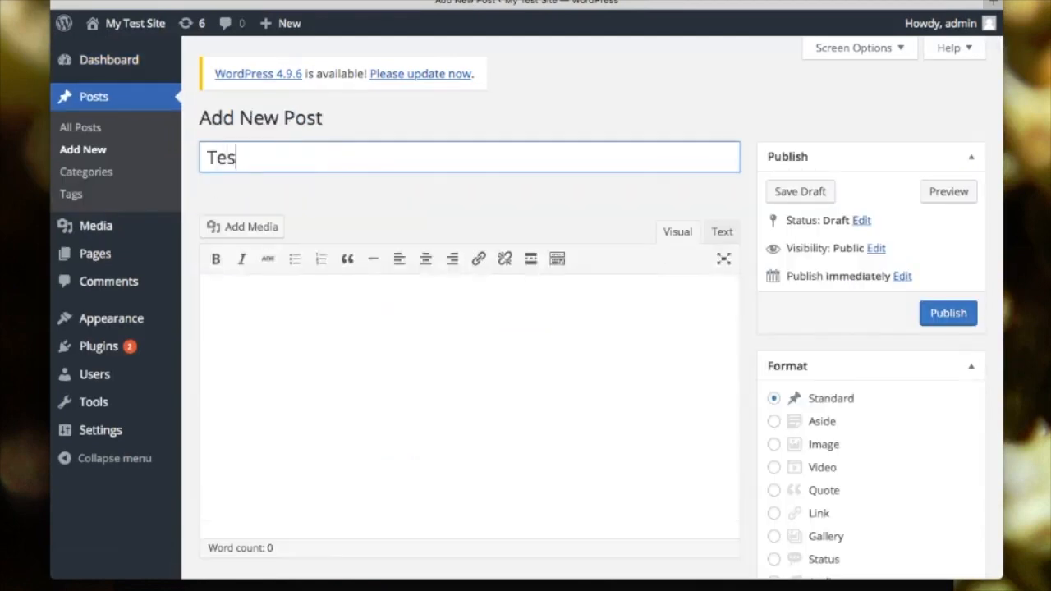
text(t Post)
click(288, 327)
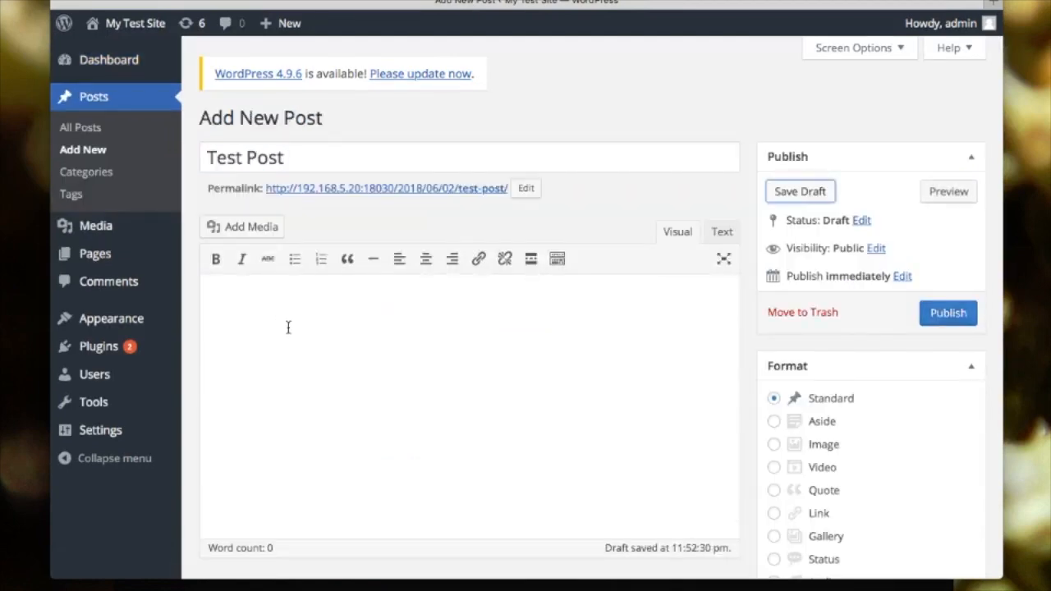
text(Post)
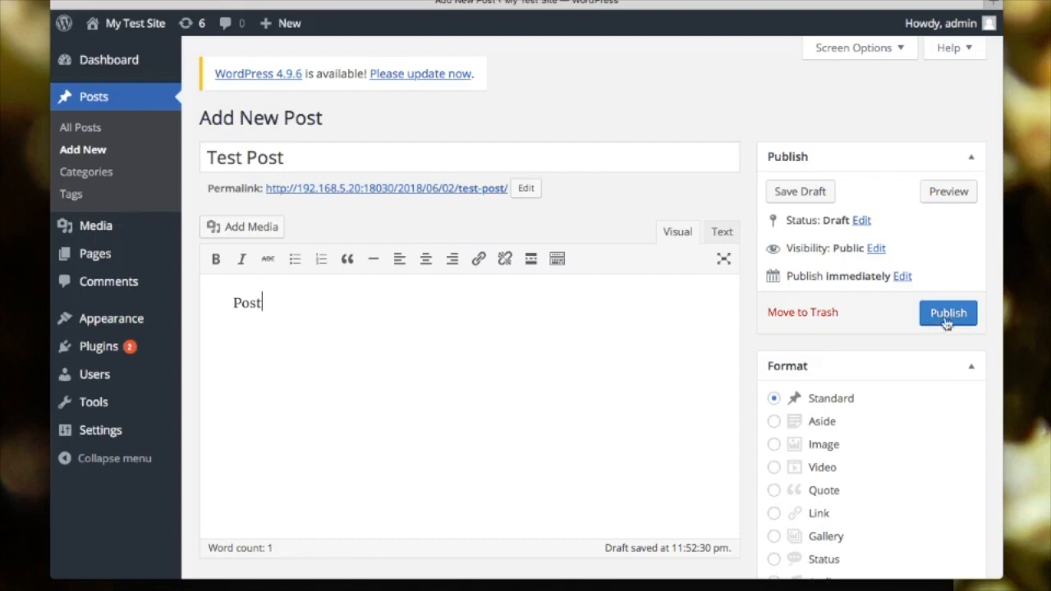
- Publish the post and view it in a new tab
click(950, 316)
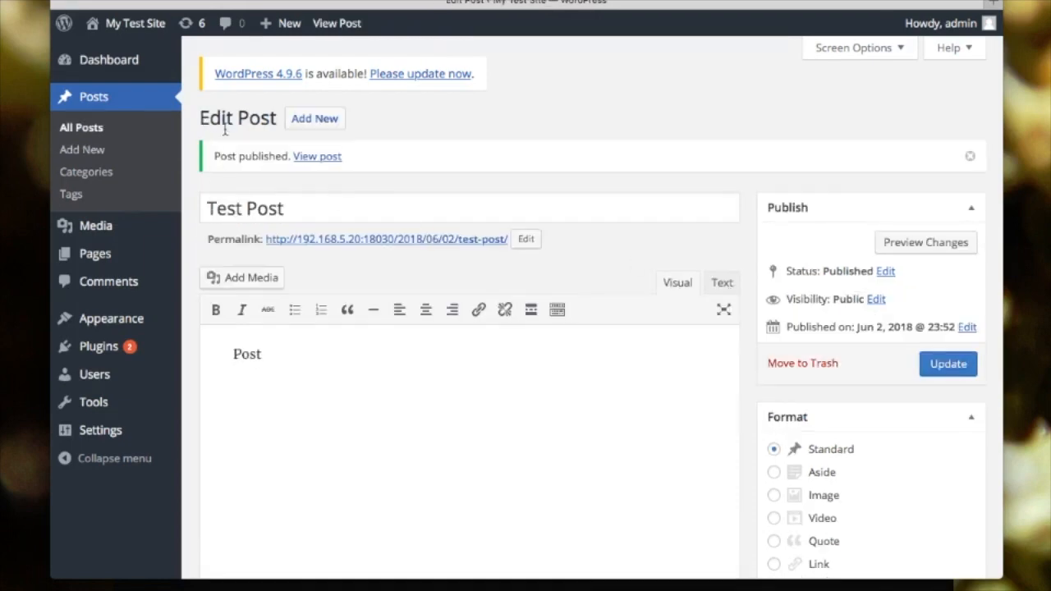
right_click(308, 165)
click(309, 167)
- Look over the published Test Post on the live site, then return to its Edit Post screen
click(558, 8)
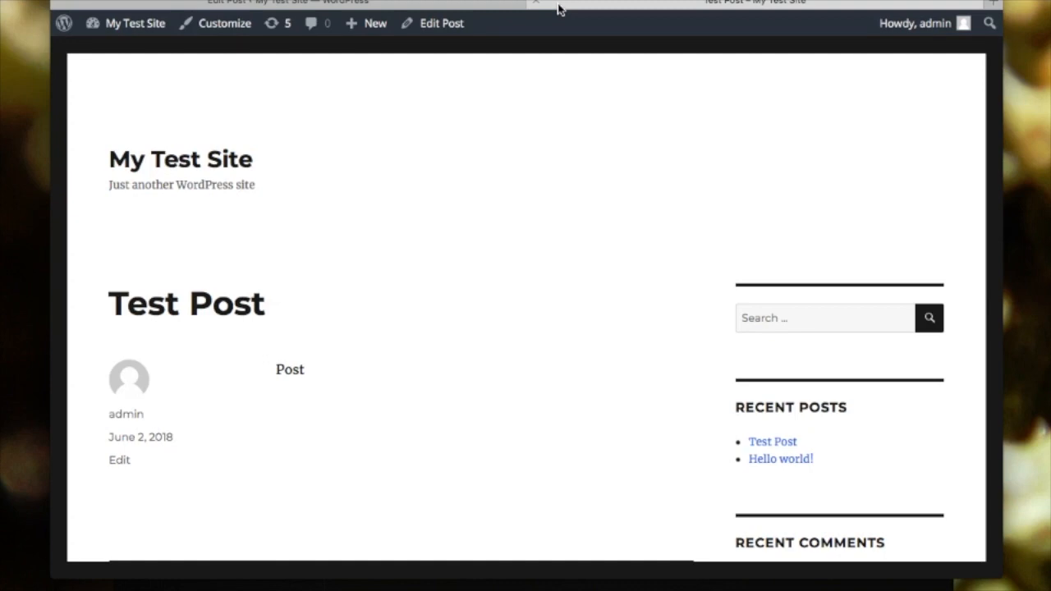
scroll(429, 200, down, 5)
scroll(429, 201, down, 2)
scroll(429, 201, up, 5)
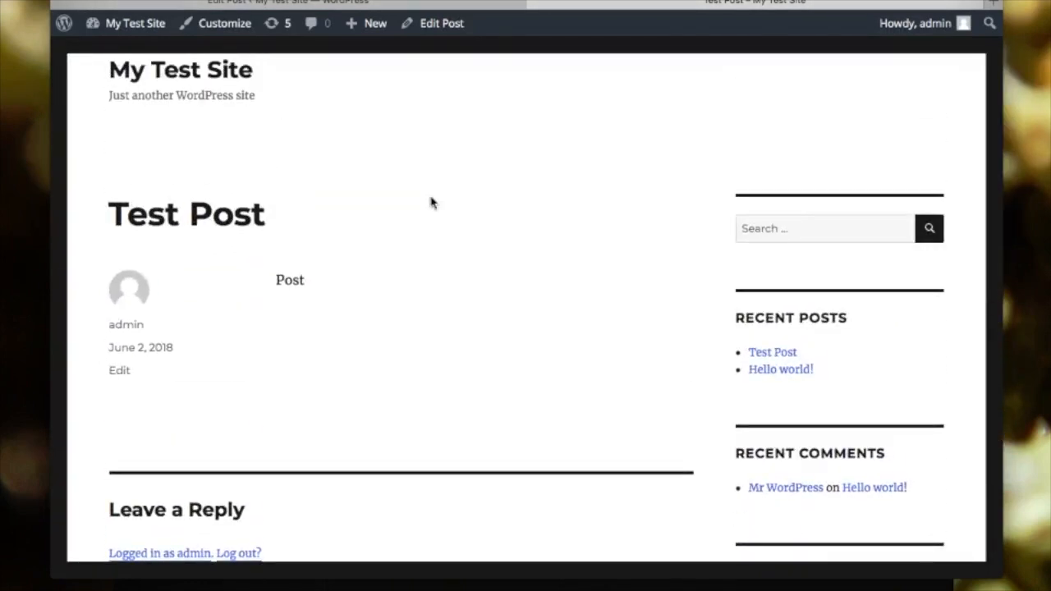
scroll(431, 201, up, 2)
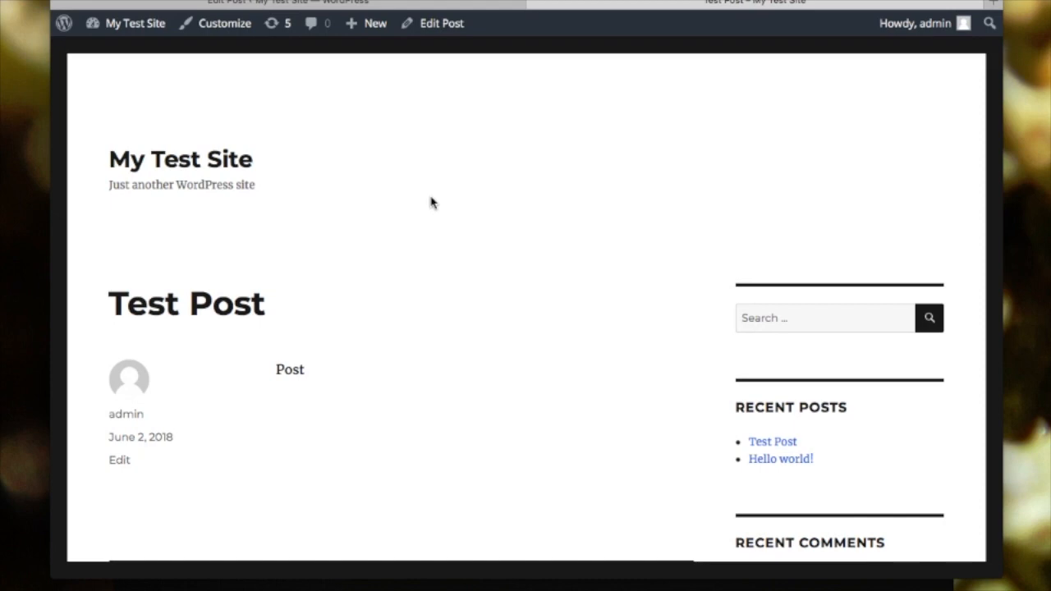
click(439, 27)
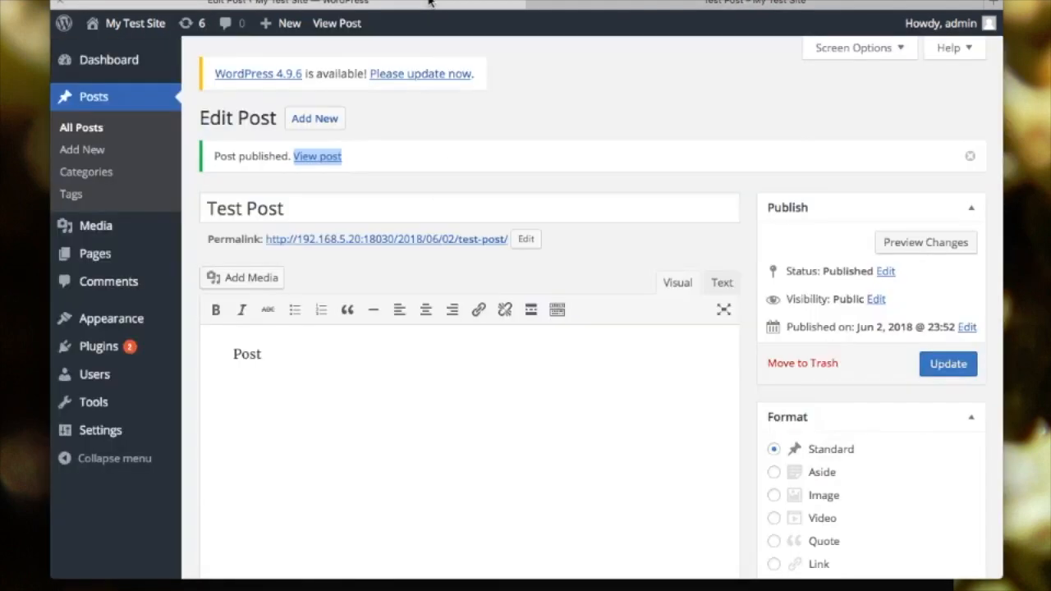
- Run the WordPress core update to 4.9.6 from Dashboard > Updates
click(136, 69)
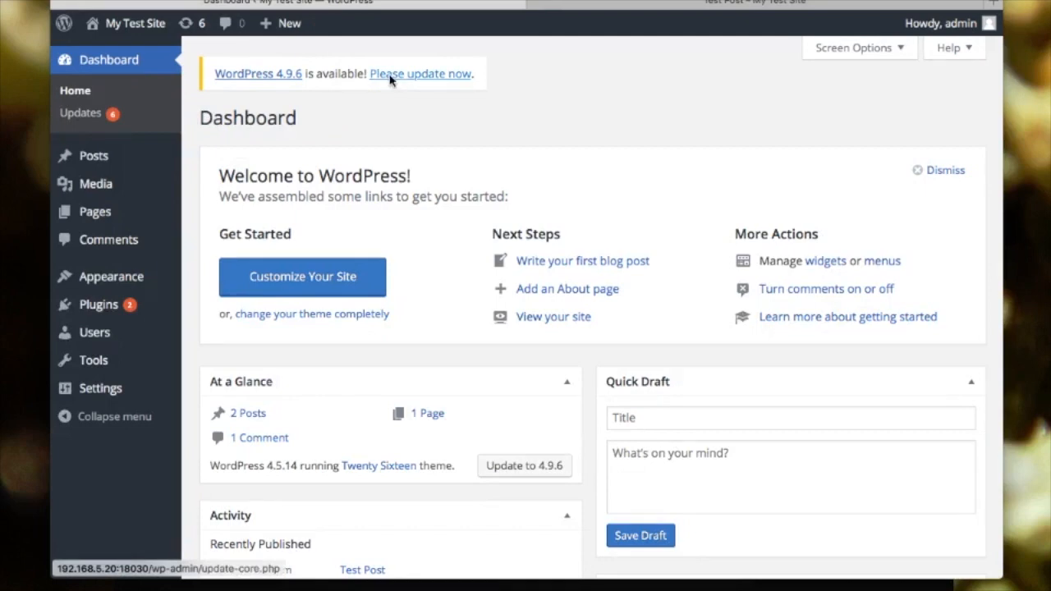
click(391, 76)
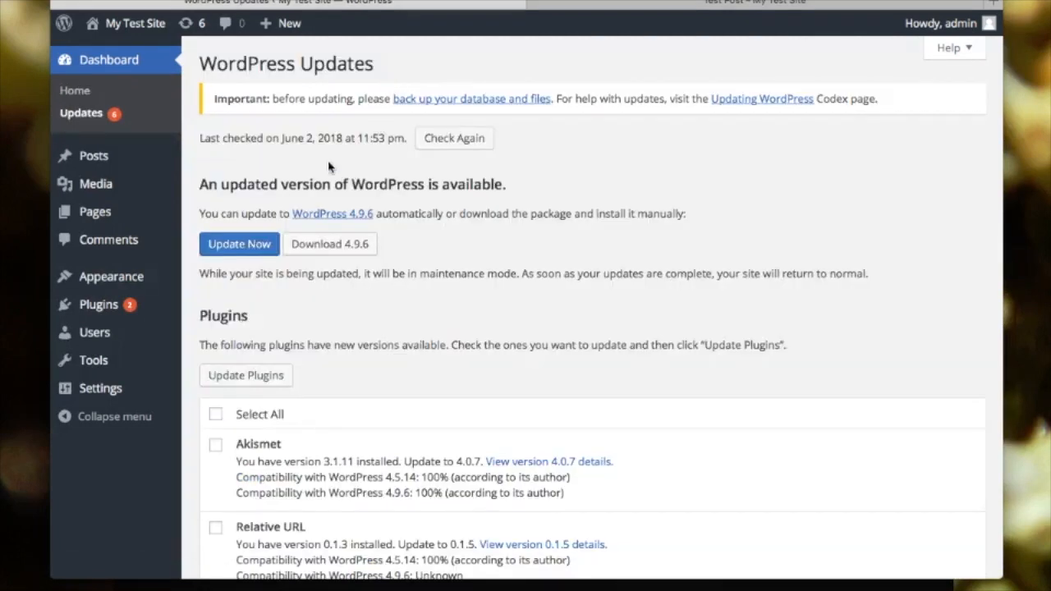
click(243, 243)
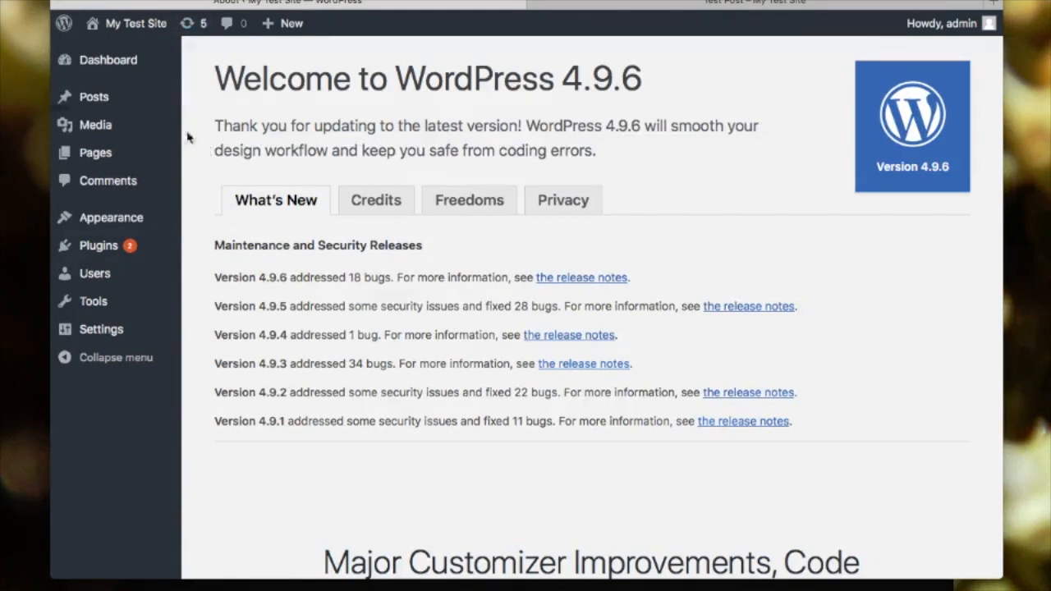
- Go to the Dashboard home and dismiss the Personal Data and Privacy notice
click(114, 62)
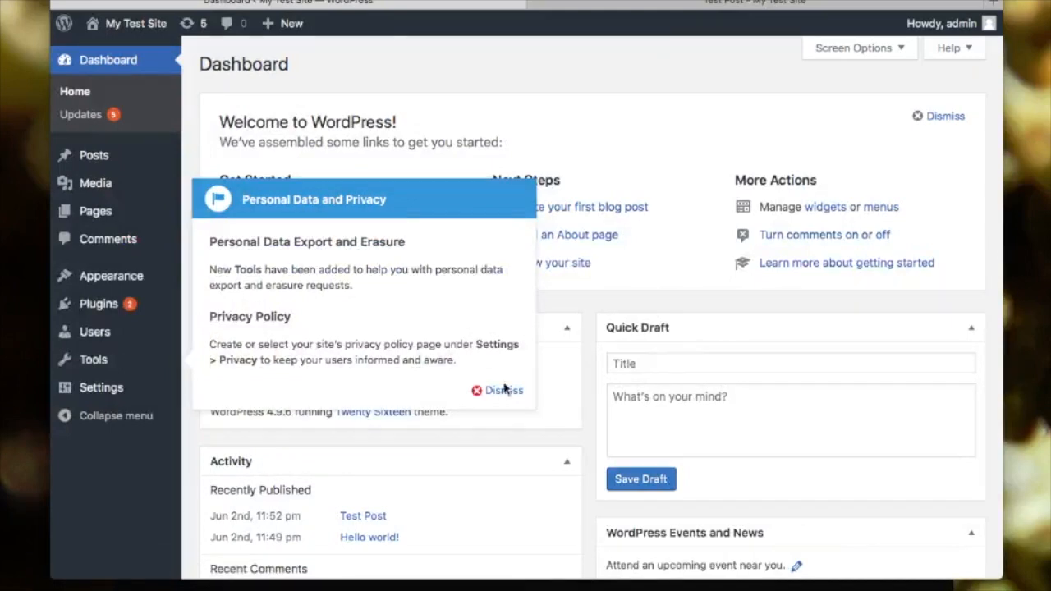
click(505, 390)
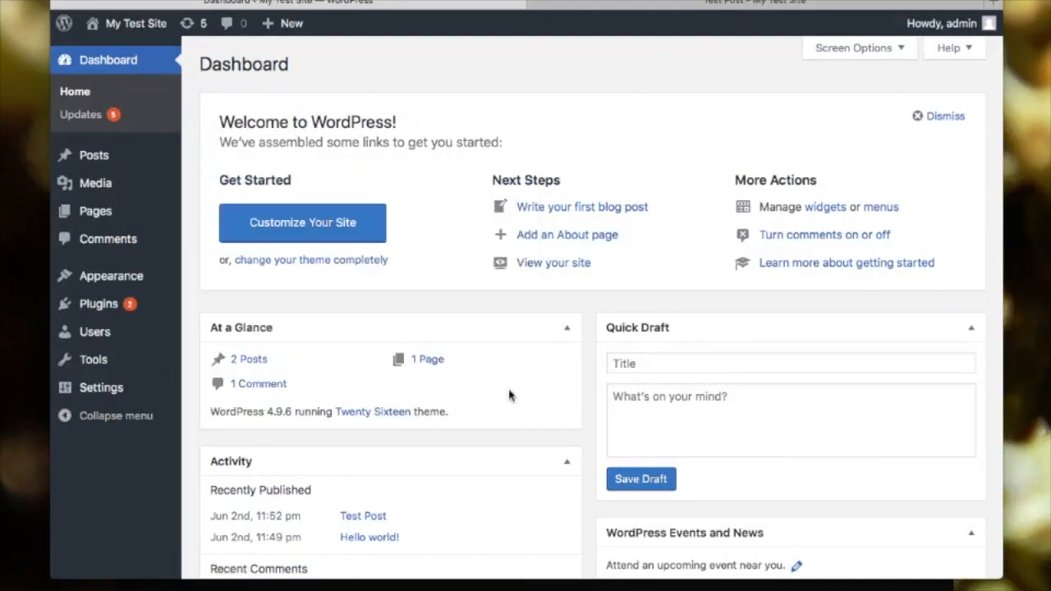
scroll(509, 396, down, 3)
scroll(509, 396, up, 3)
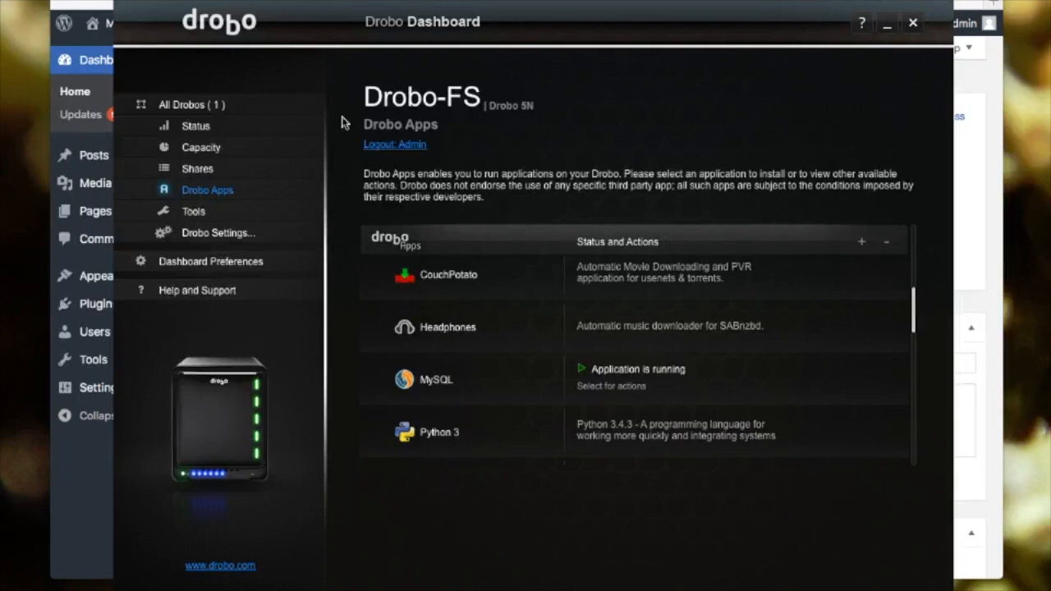
- Find MySQL in the Drobo Apps list and open its Configure page with admin login credentials
scroll(460, 396, up, 3)
scroll(460, 396, up, 1)
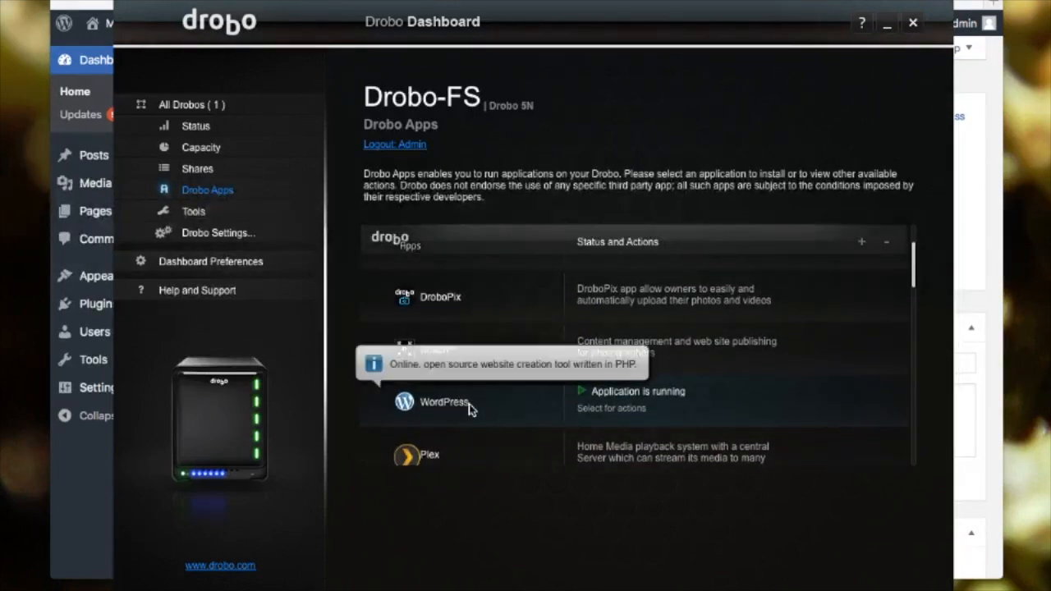
scroll(465, 411, down, 4)
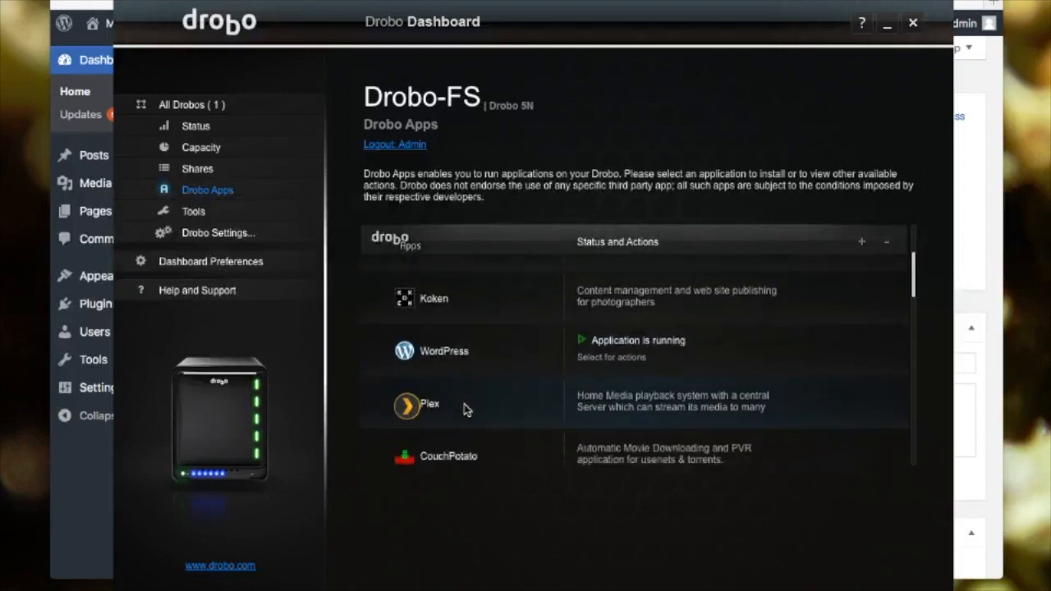
scroll(465, 411, down, 1)
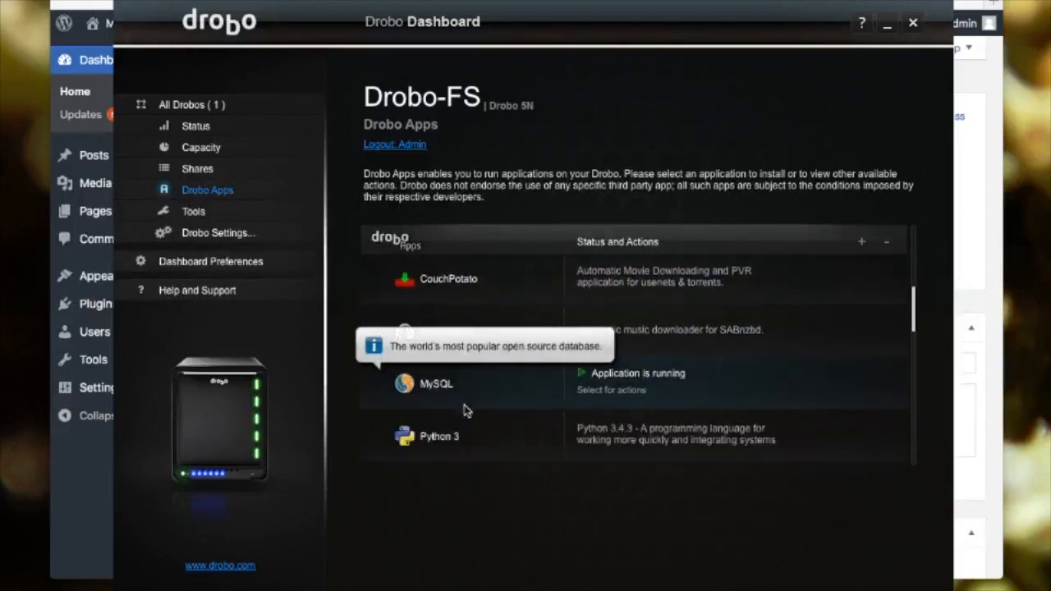
click(600, 392)
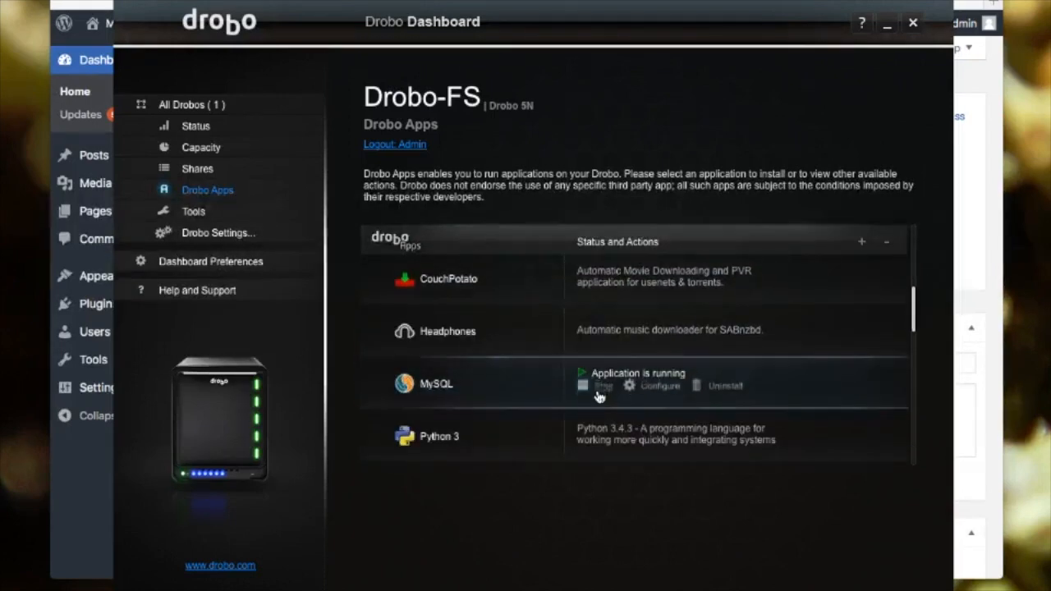
click(649, 394)
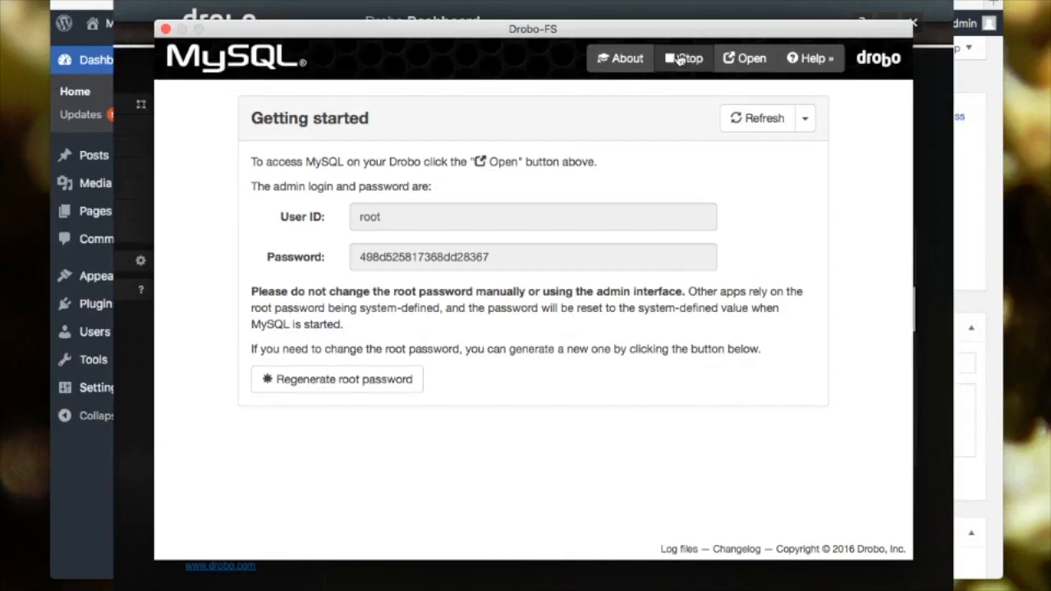
- Check MySQL's Kill/Reset options, then launch MyWebSQL in the browser
click(807, 122)
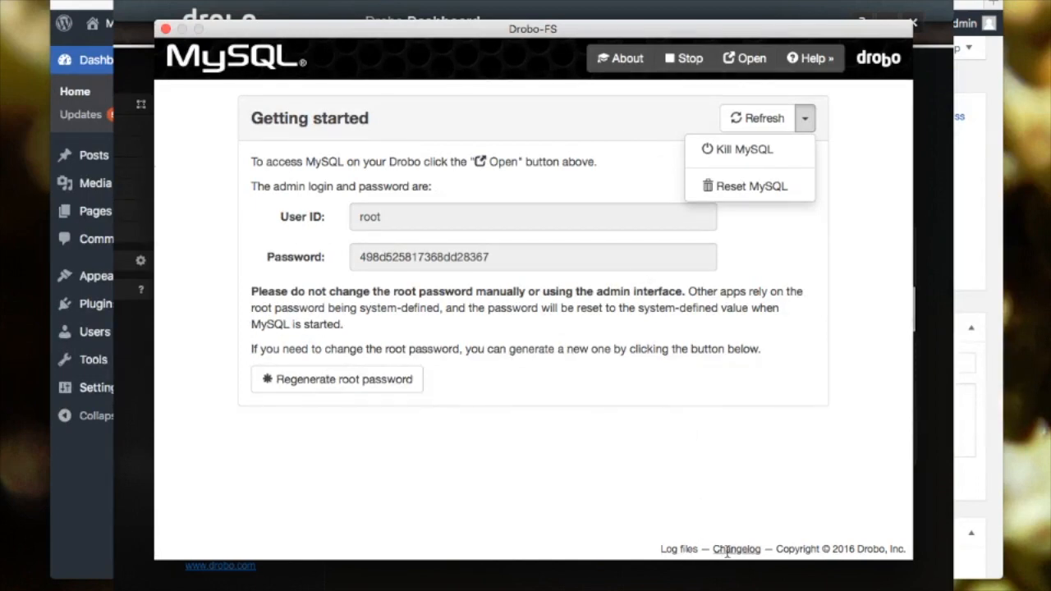
click(743, 59)
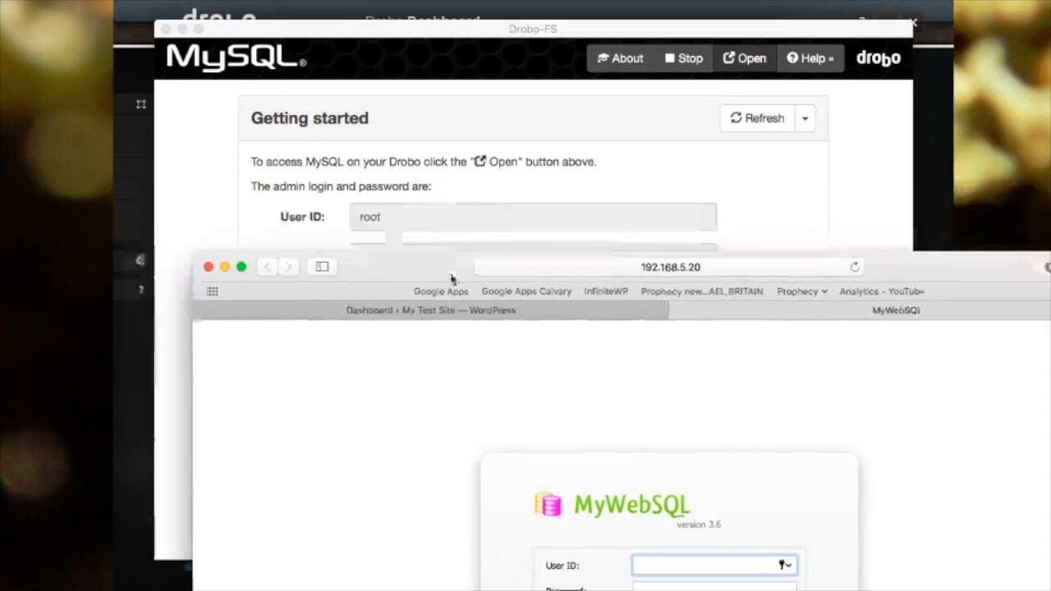
- Log in to MyWebSQL and browse the Information menu for the wordpress database
click(414, 220)
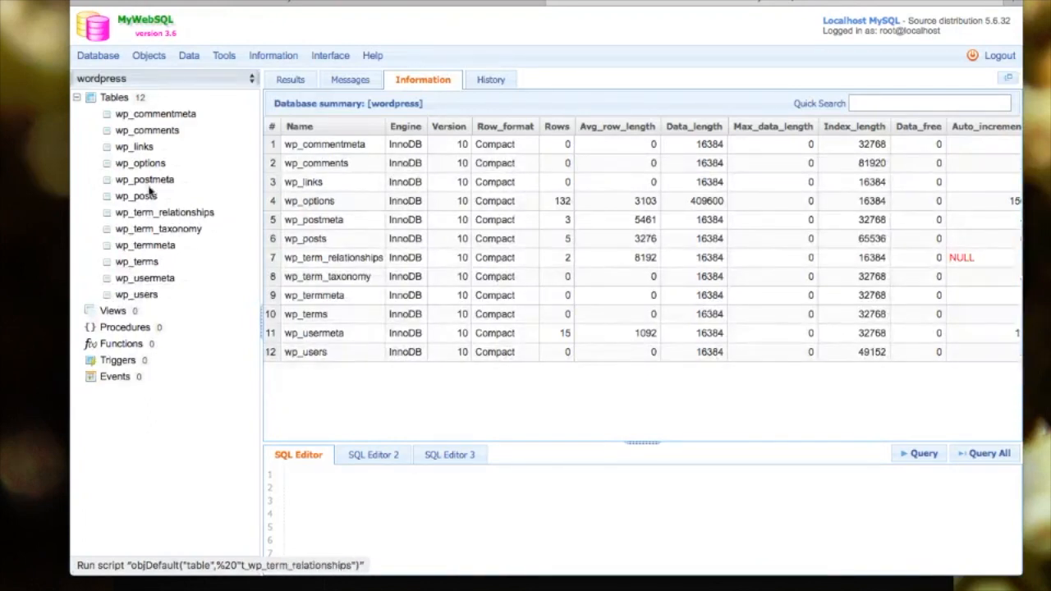
click(276, 59)
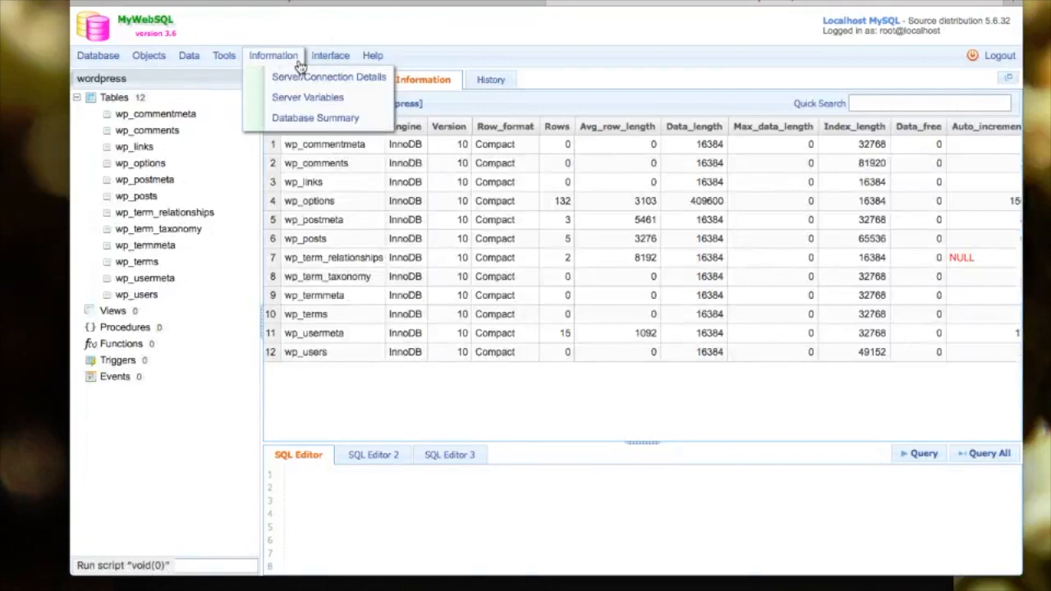
mouse_move(313, 64)
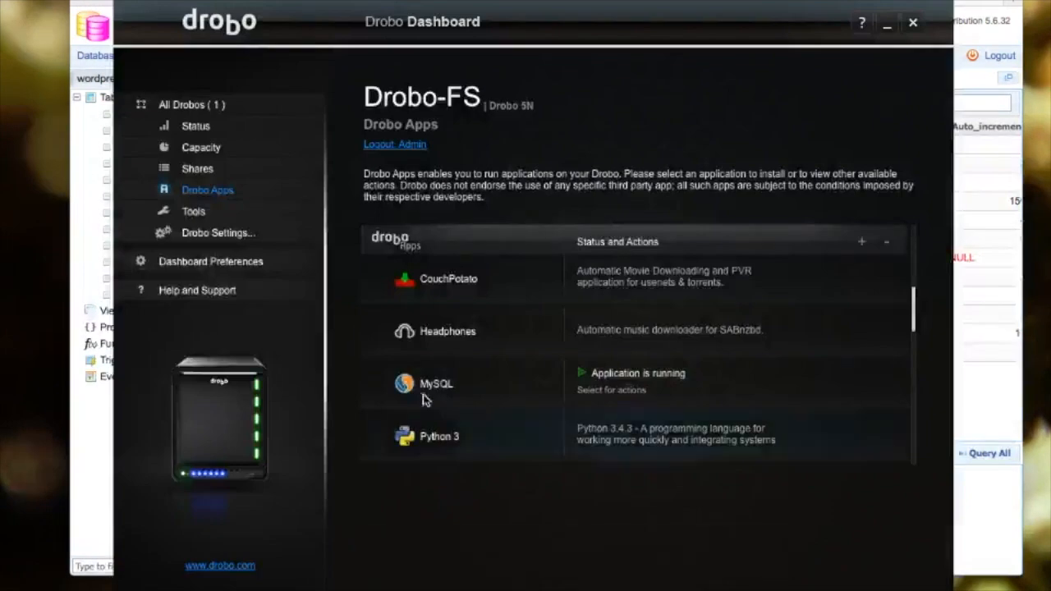
- Open the Apache app to confirm its 'It works!' page, then return to MyWebSQL
scroll(422, 385, down, 2)
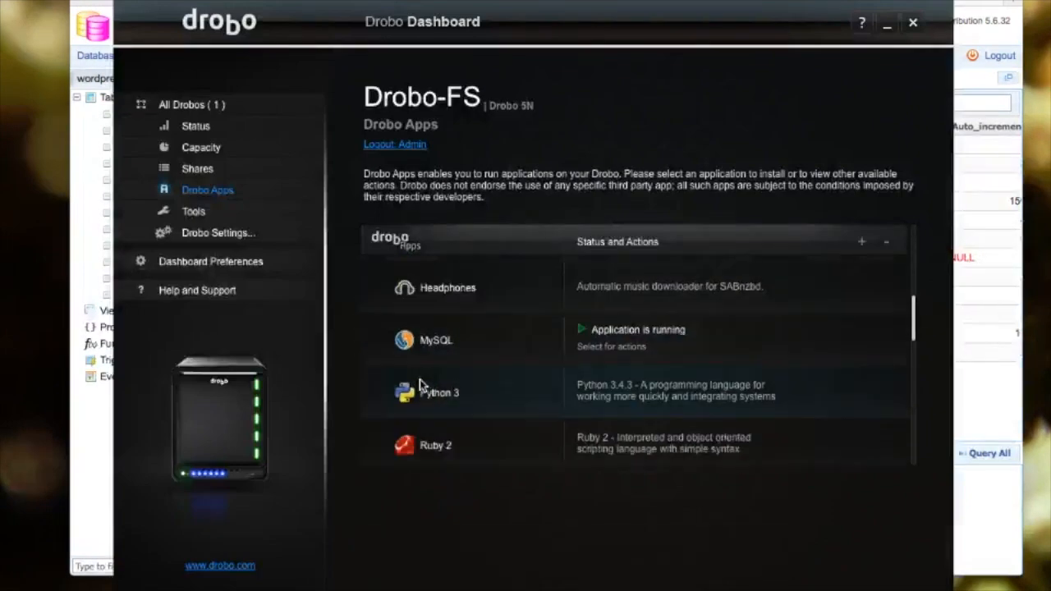
scroll(419, 386, down, 2)
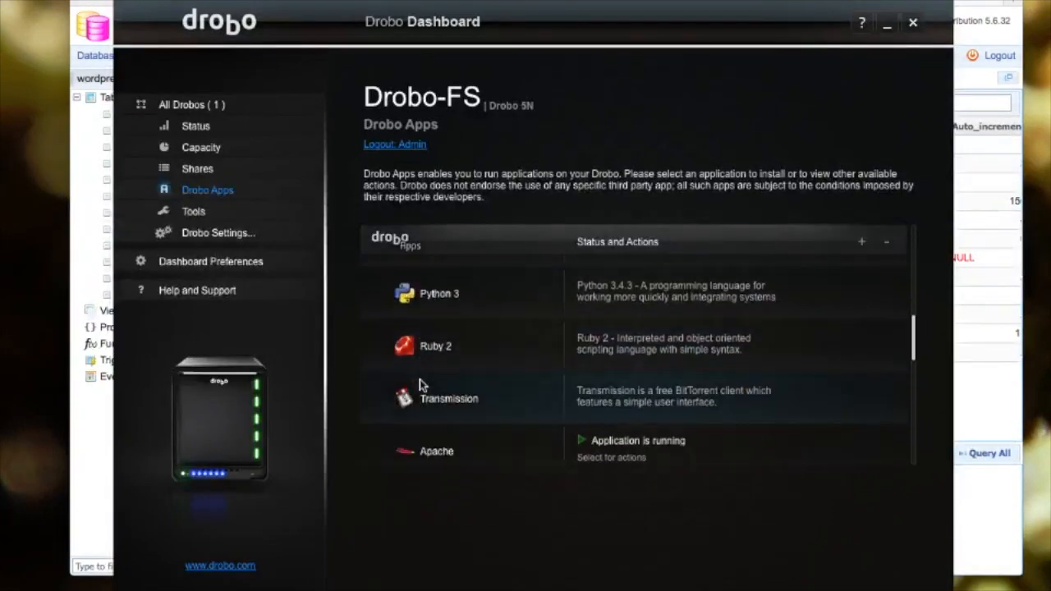
scroll(420, 379, down, 1)
mouse_move(439, 420)
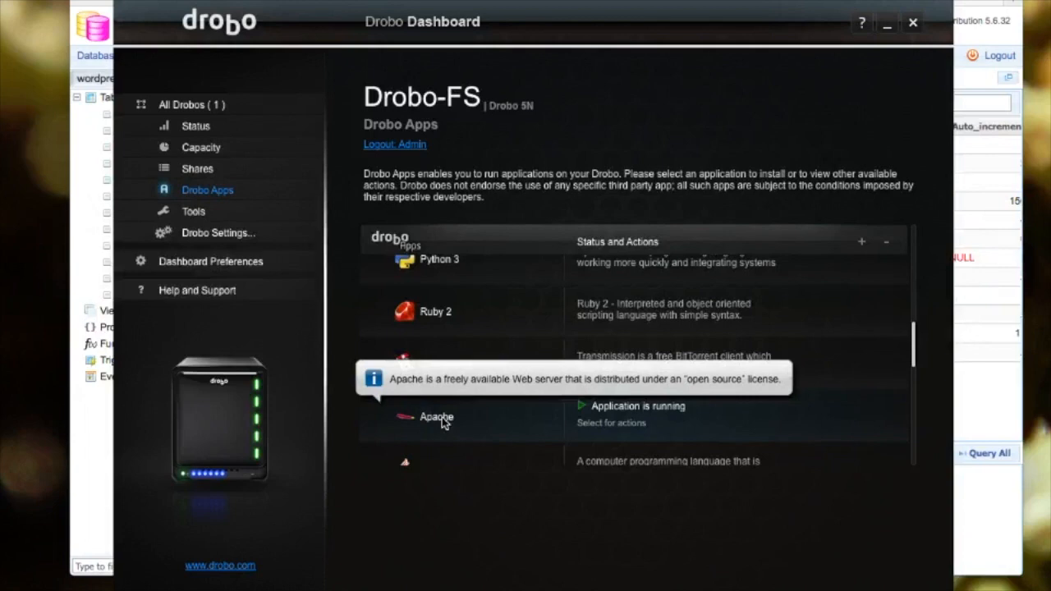
click(586, 425)
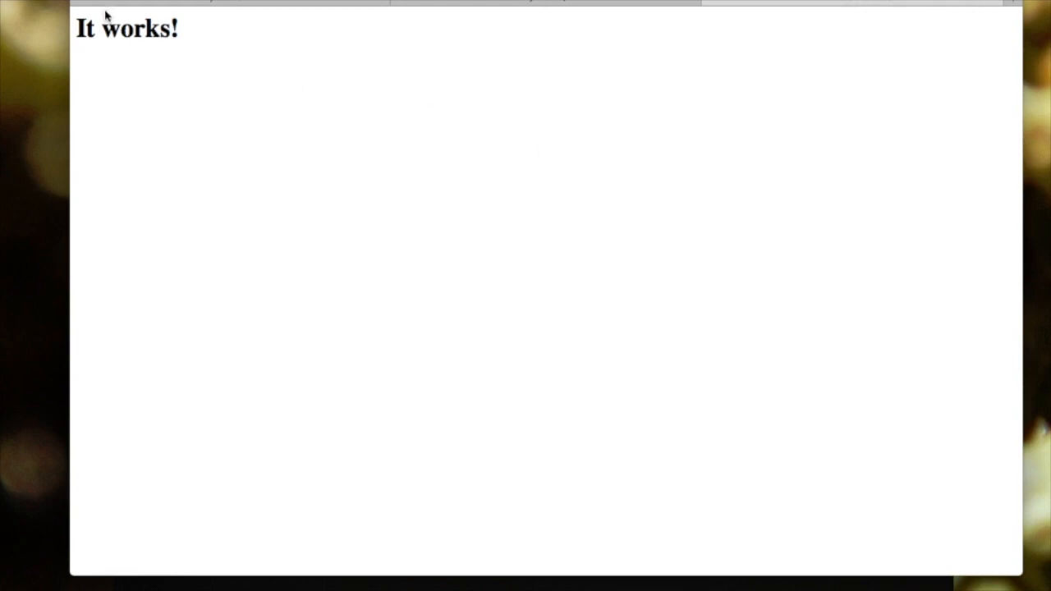
double_click(125, 33)
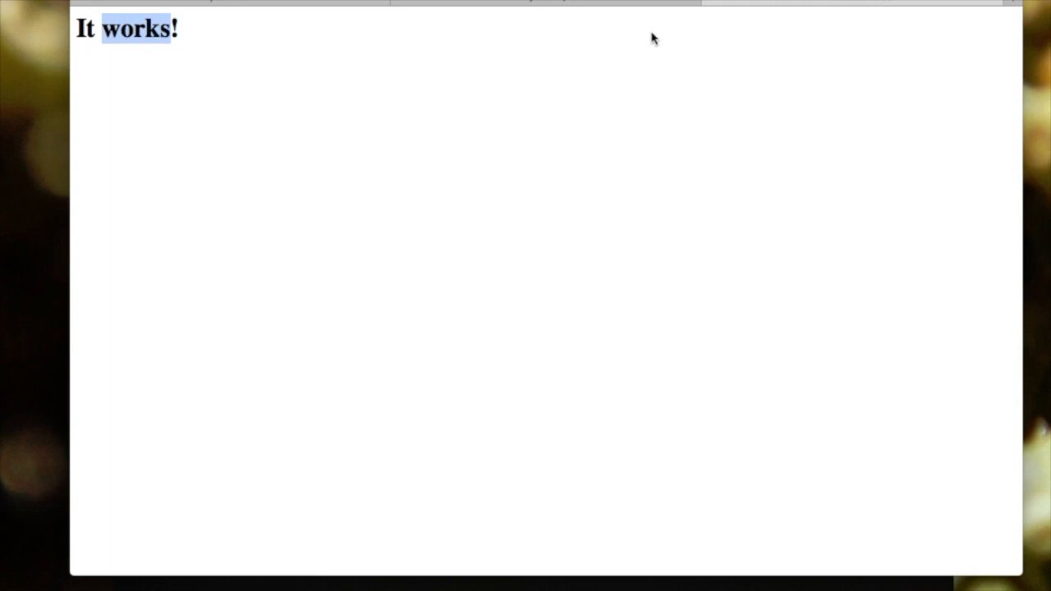
click(710, 3)
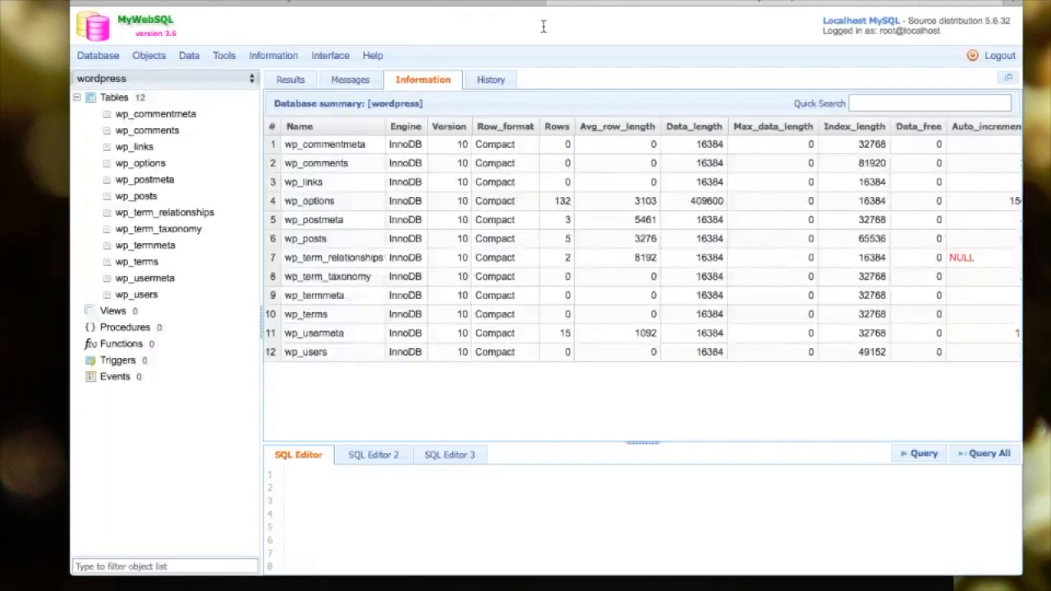
- Bring Drobo Dashboard to the front and scroll through the Drobo Apps list
click(468, 585)
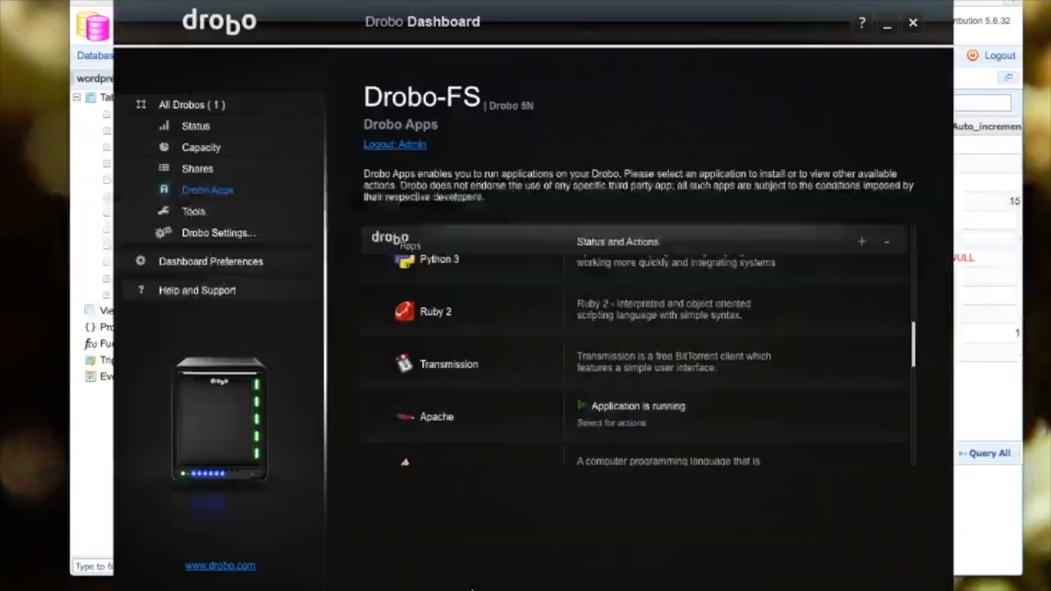
scroll(441, 410, down, 3)
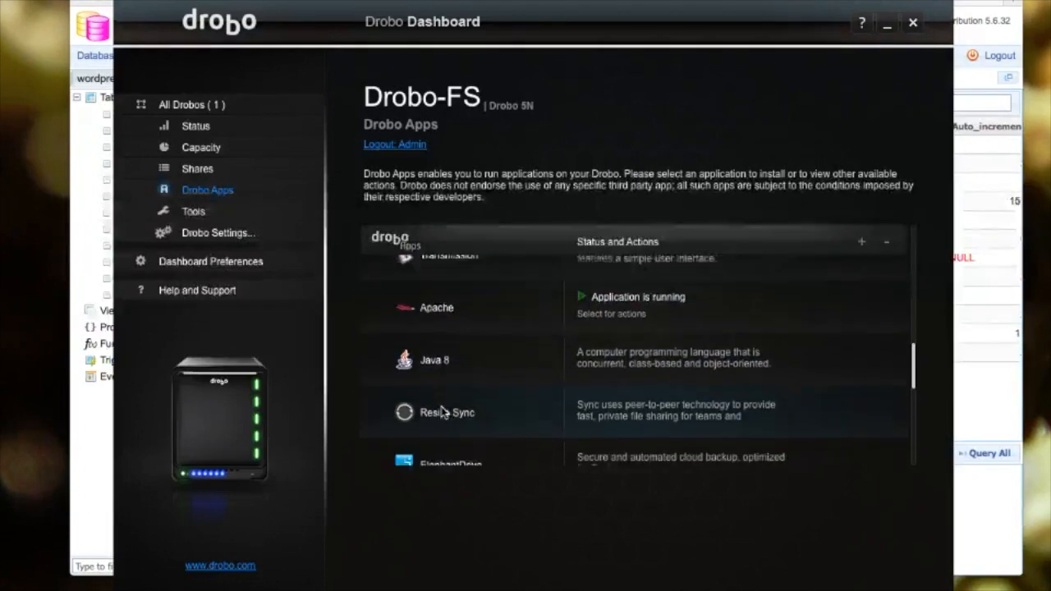
scroll(441, 411, down, 2)
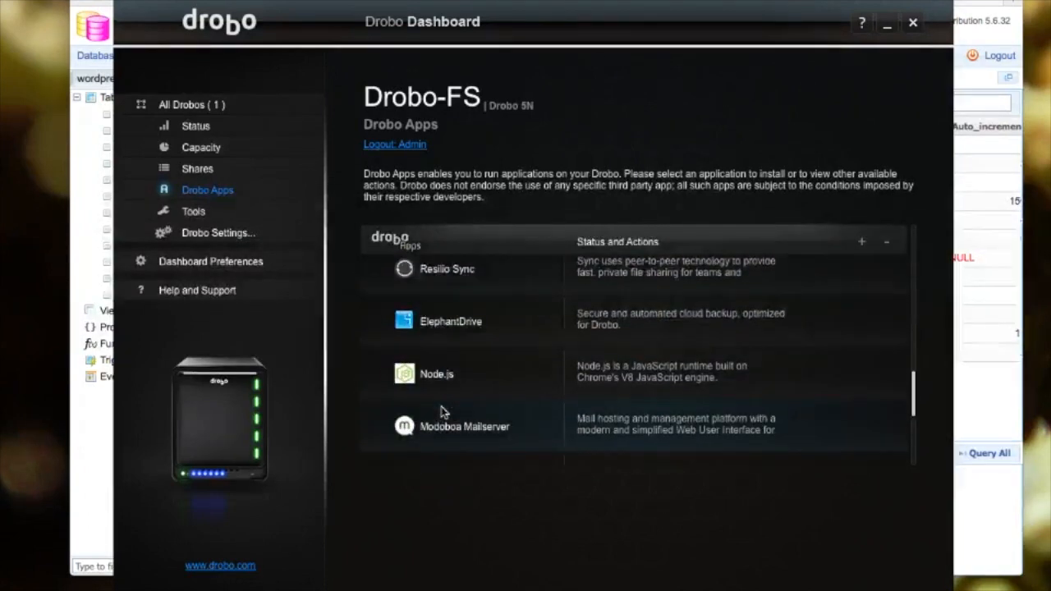
scroll(440, 411, down, 2)
scroll(441, 412, down, 3)
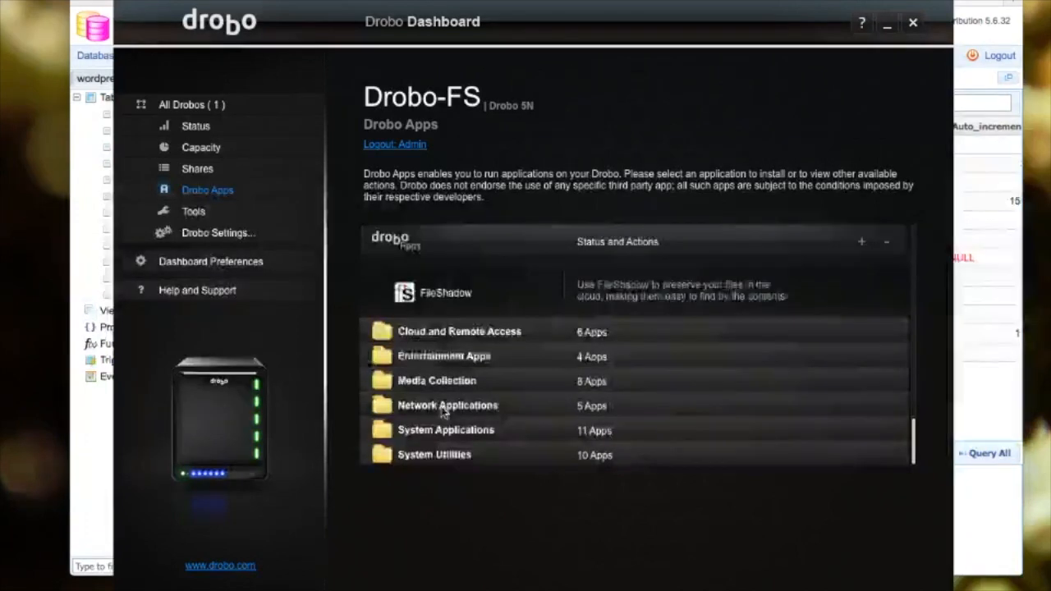
scroll(441, 412, up, 8)
scroll(441, 412, up, 5)
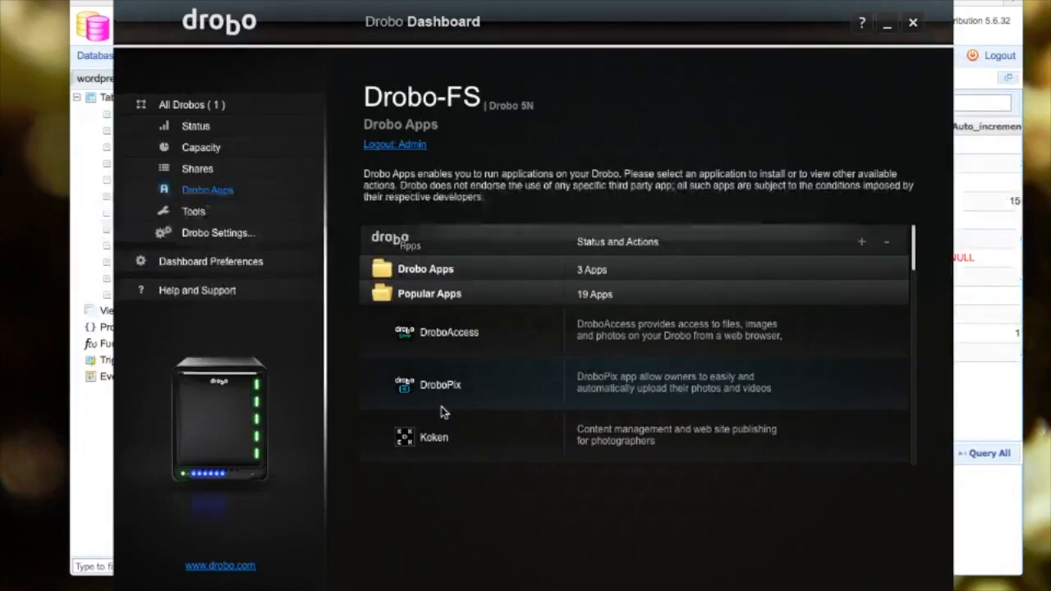
- Visit Tools, Drobo Apps, Shares and Capacity, ending on Status with health Good
click(237, 223)
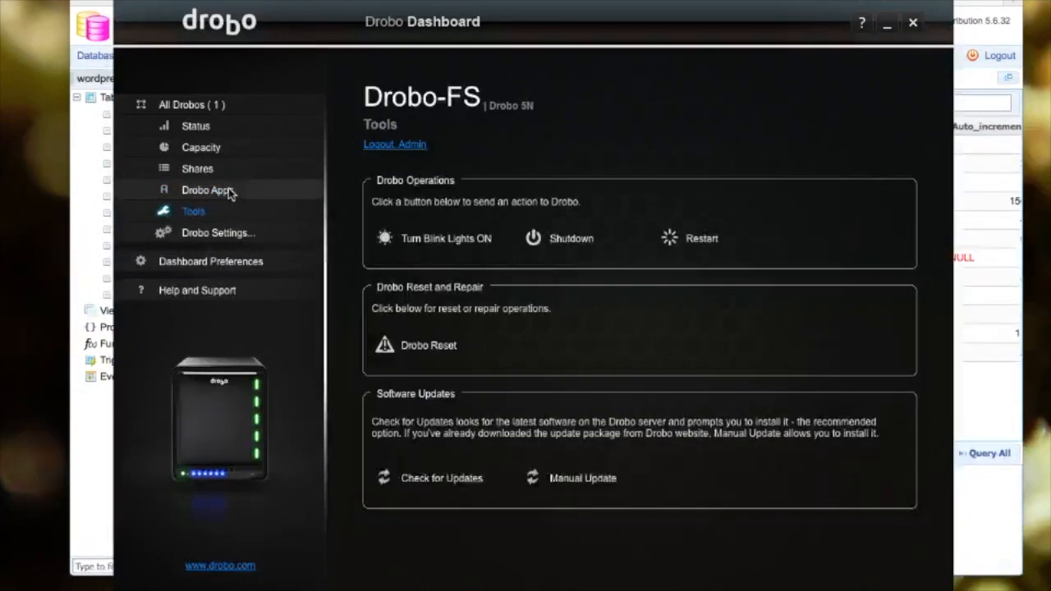
click(231, 190)
click(221, 170)
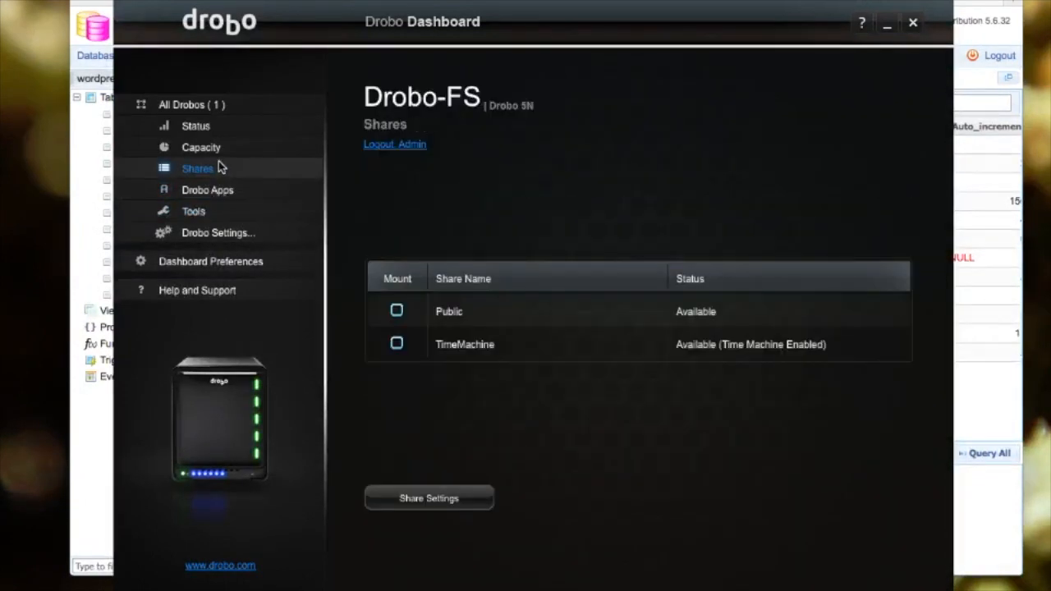
click(218, 148)
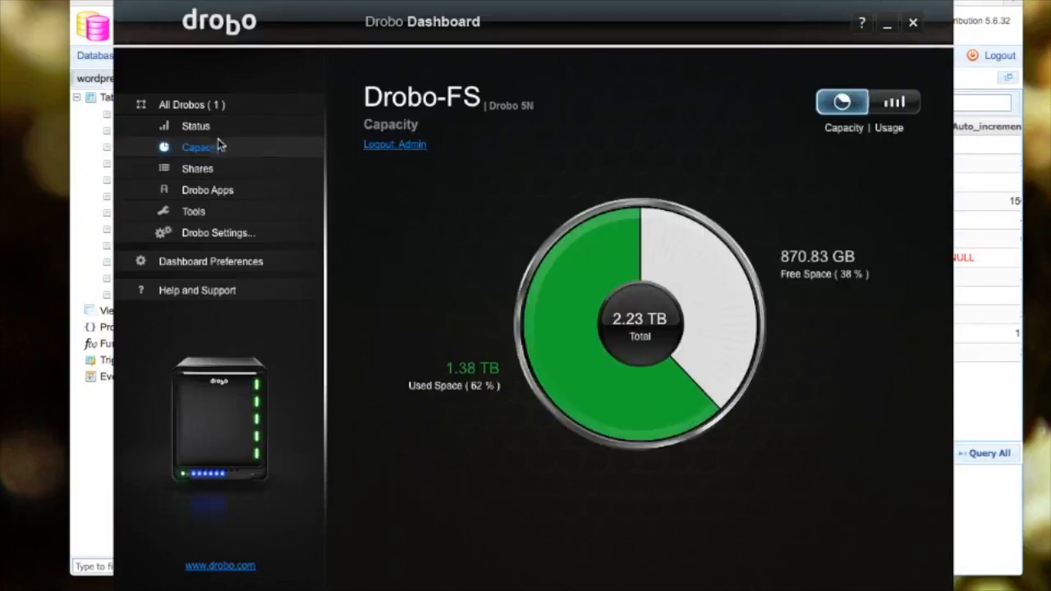
click(197, 127)
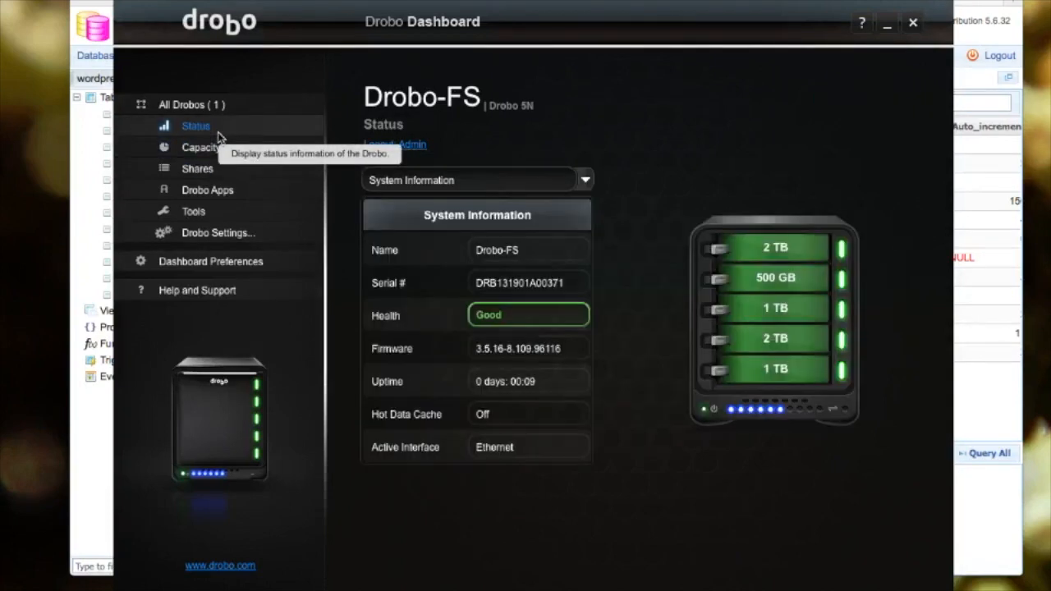